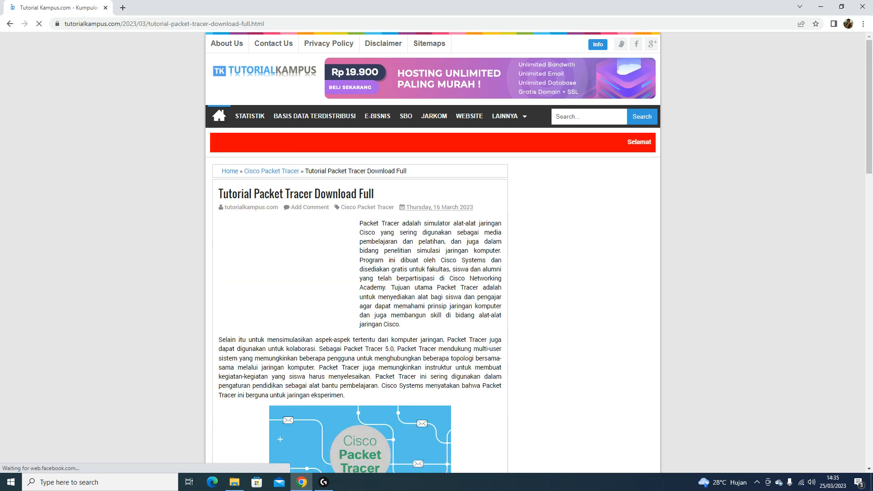
Step: Open the Packet Tracer Windows 64 Bit download link from the end of the article in a new tab and show it
scroll(359, 251, down, 15)
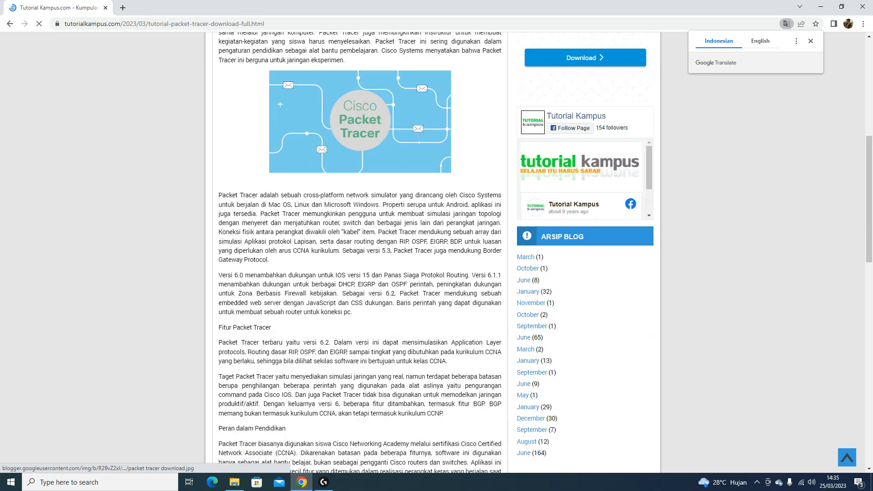
scroll(360, 250, up, 3)
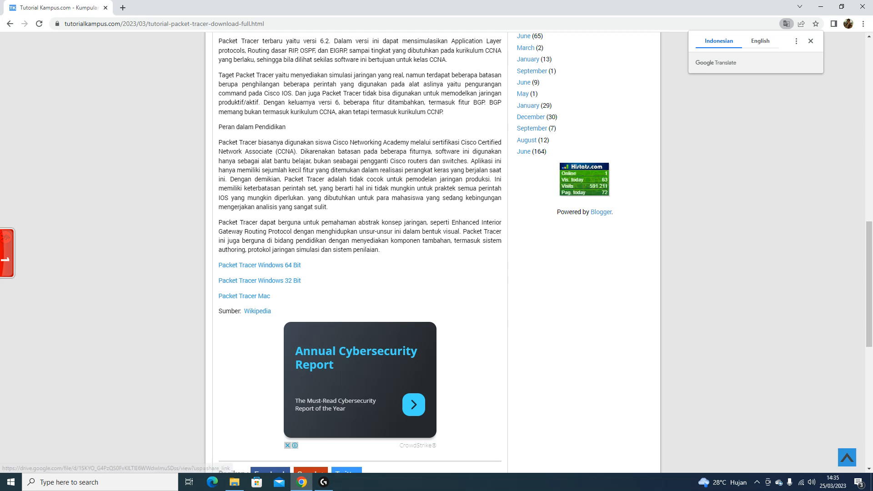
right_click(248, 266)
click(268, 272)
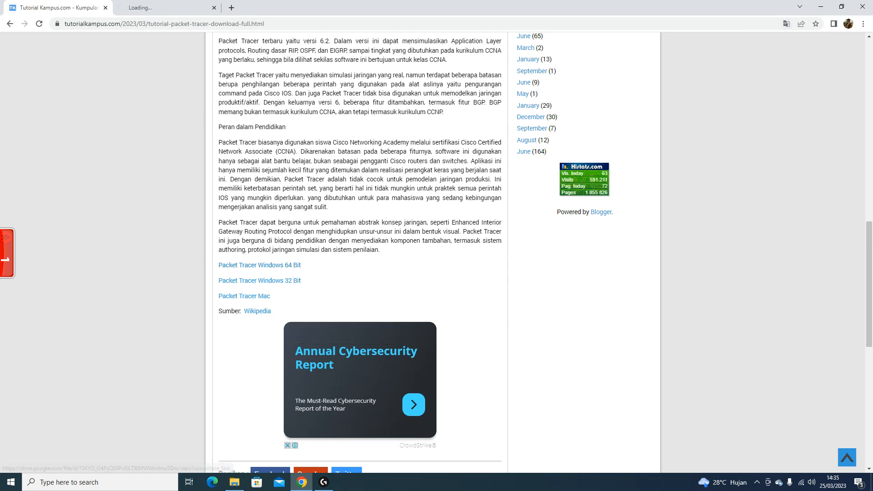
scroll(359, 250, up, 1)
key(ctrl+Tab)
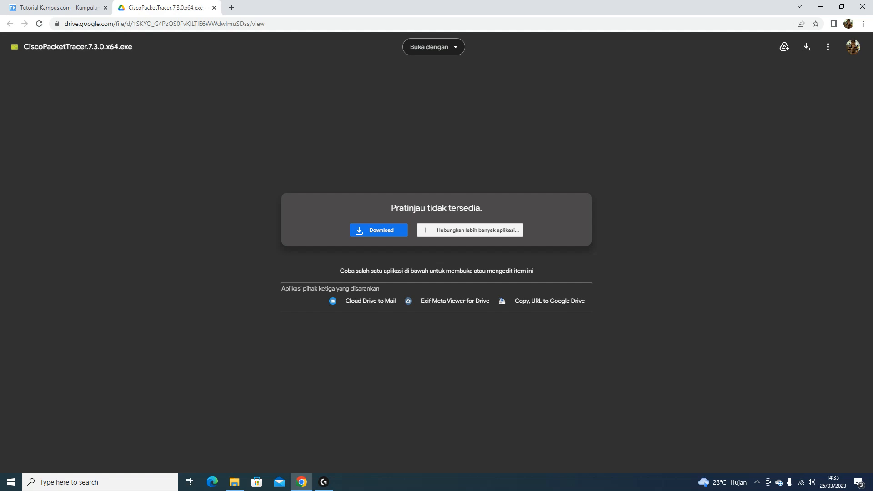
Step: Download CiscoPacketTracer.7.3.0.x64.exe from Google Drive despite the scan warning, run the installer, and close the warning page
click(806, 46)
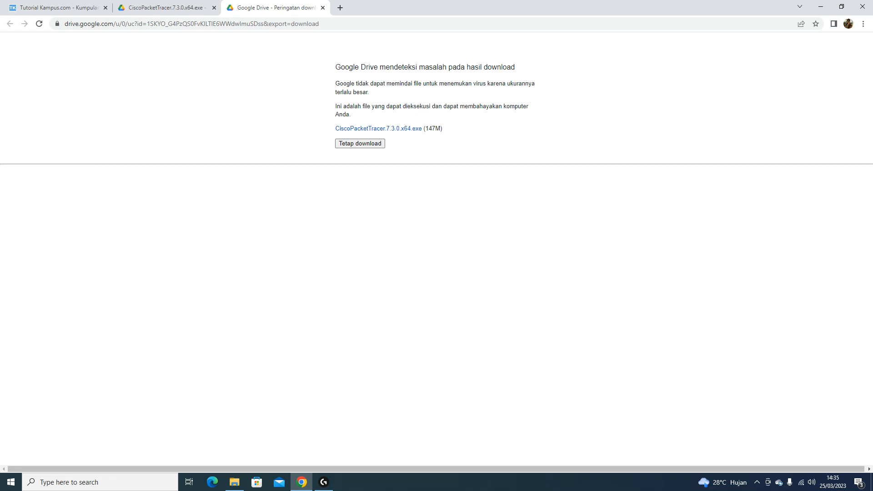
click(360, 143)
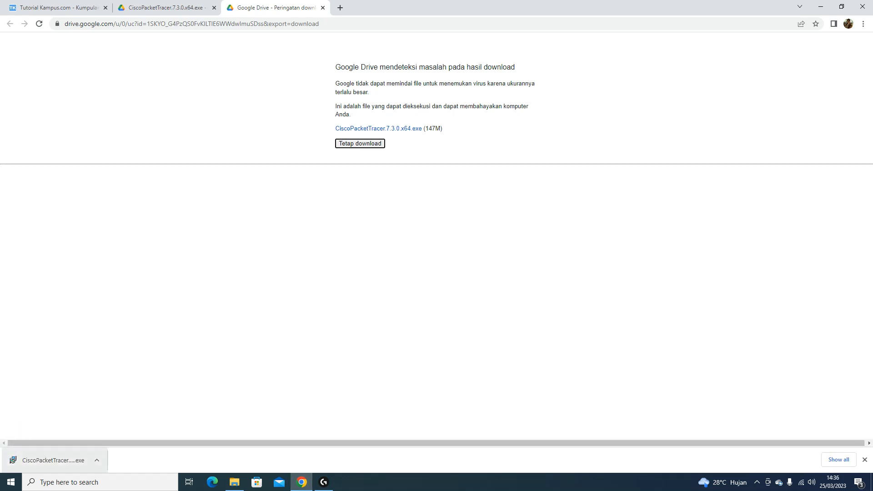
click(53, 461)
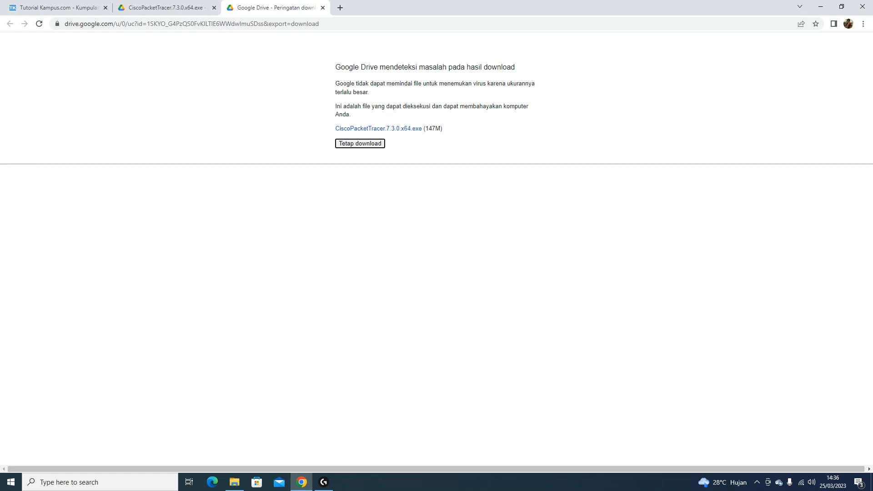
click(323, 8)
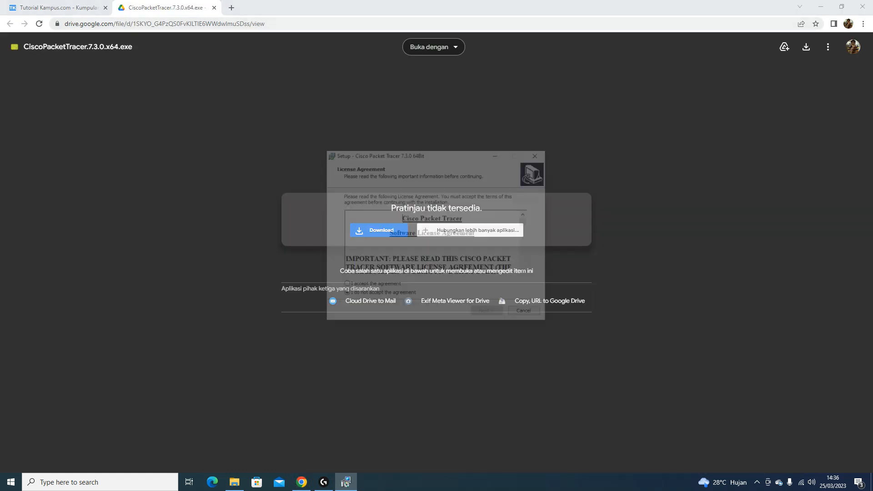
Step: Accept the license agreement and install Cisco Packet Tracer 7.3.0 with the default folder, Start Menu folder and desktop shortcut
click(345, 286)
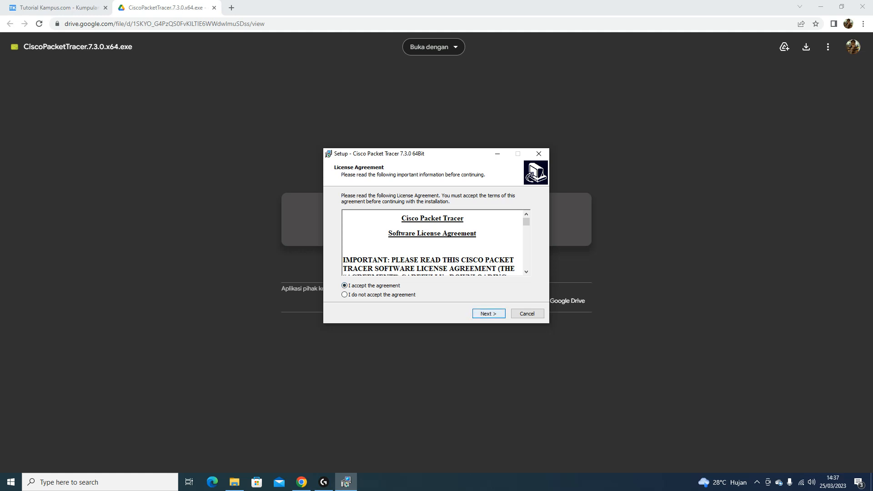
key(Return)
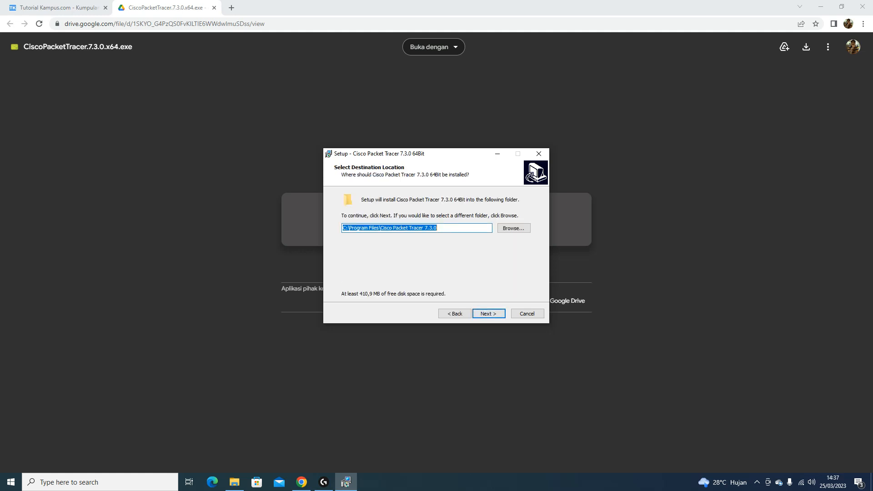
key(Return)
key(Return)
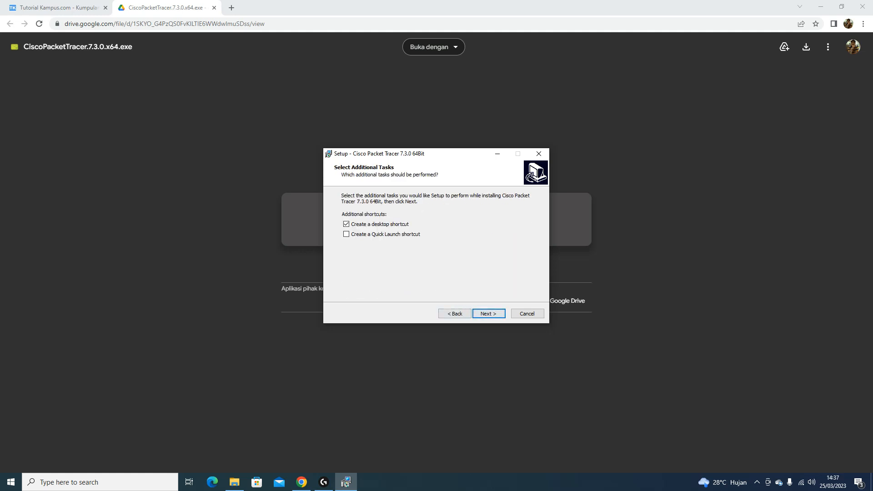
key(Return)
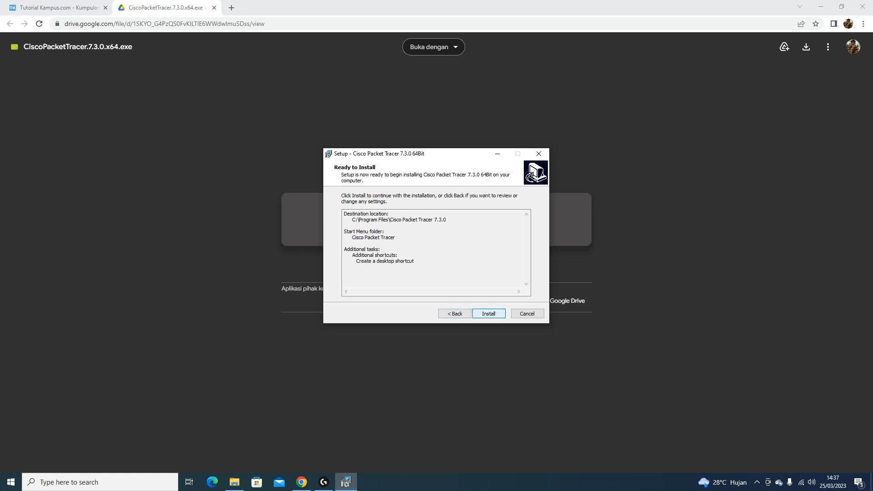
key(Return)
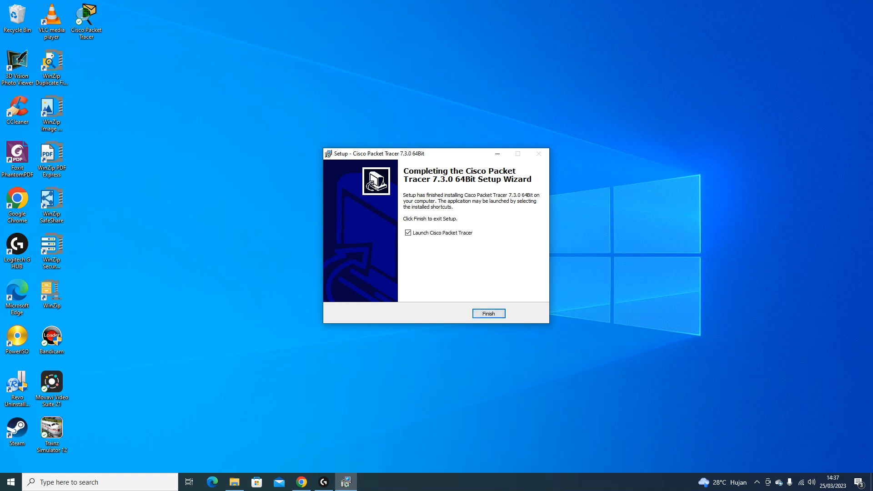
Step: Finish the setup with Packet Tracer launching, accept its default user files folder, and allow it through the firewall on public networks
click(489, 314)
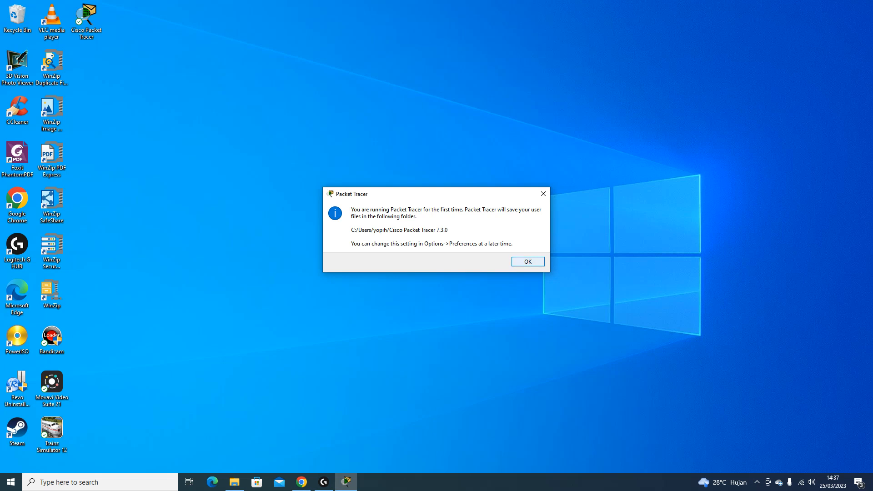
click(528, 262)
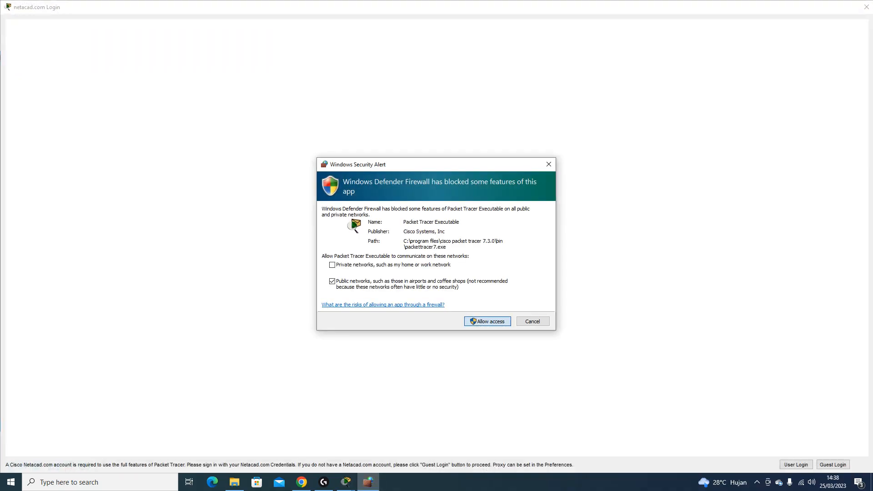
key(Return)
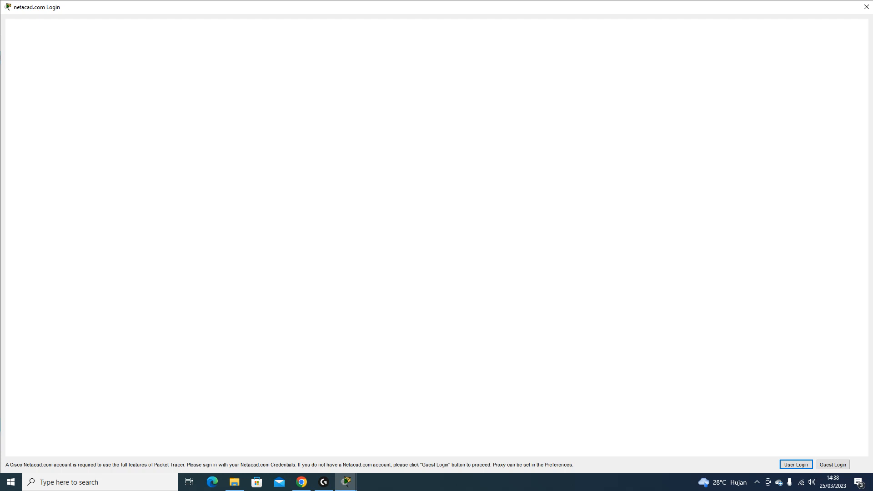
Step: Try the guest login in the netacad.com login window, and close that window along with the authentication message
click(833, 465)
click(867, 6)
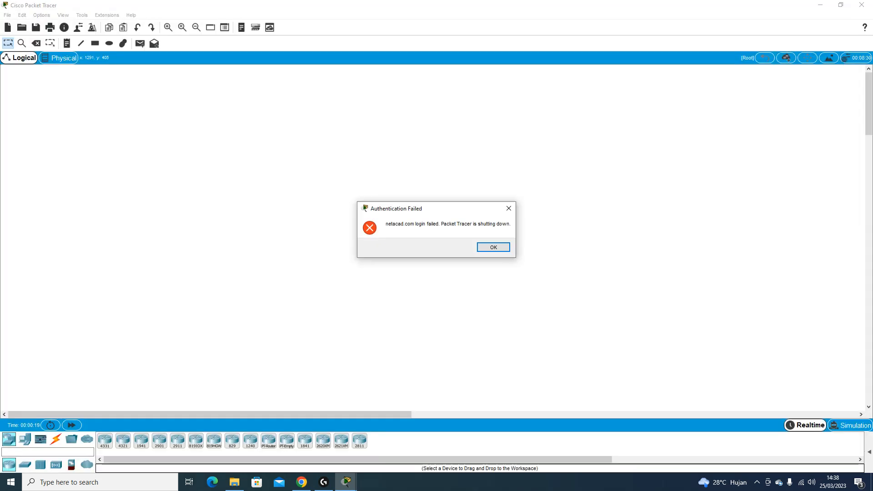
click(493, 247)
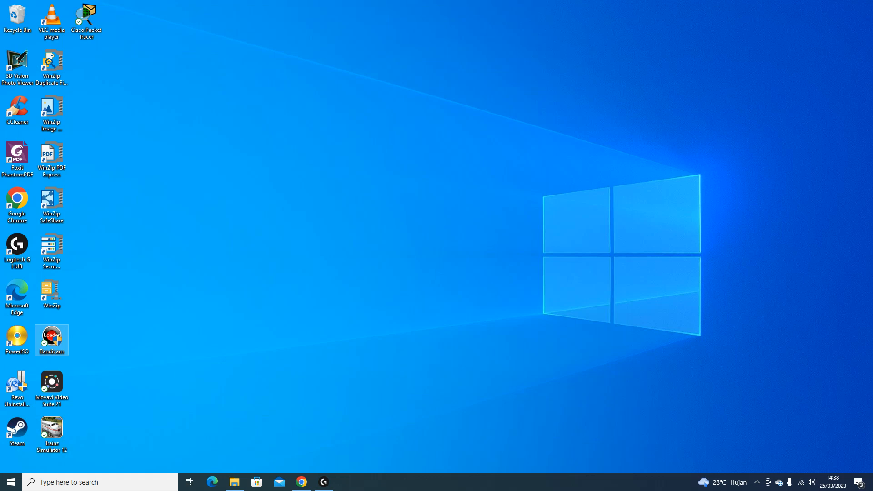
Step: Relaunch Cisco Packet Tracer from the desktop and get past the netacad.com login window to the empty logical workspace
double_click(86, 21)
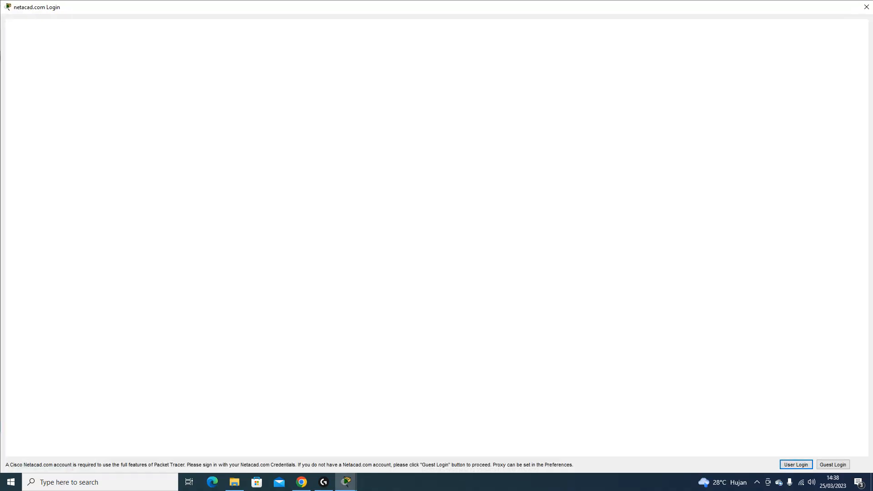
key(Tab)
drag(437, 7, 355, 81)
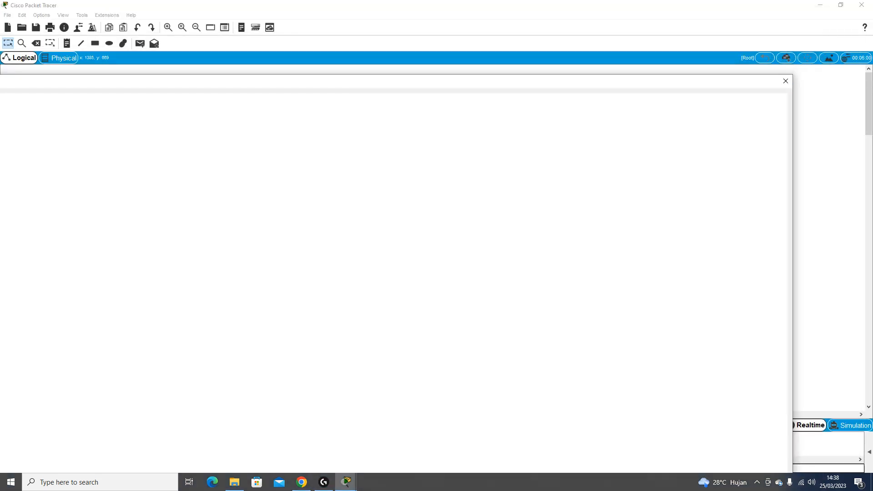
drag(356, 81, 441, 11)
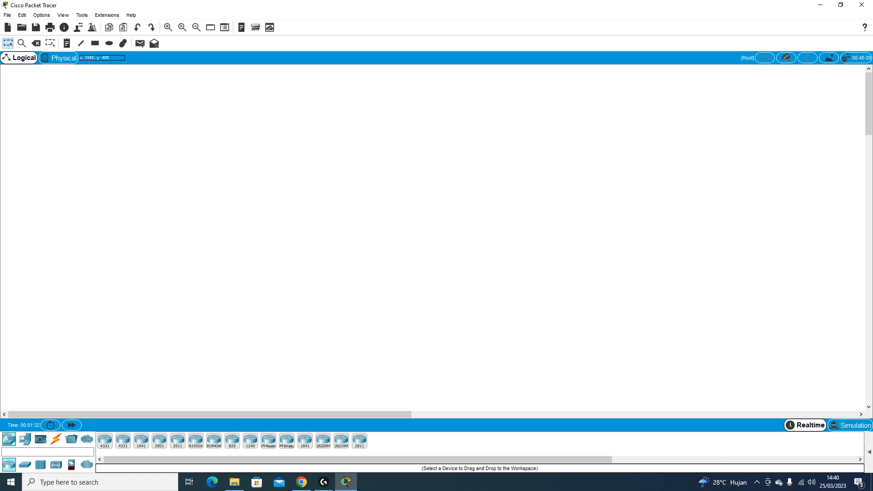
mouse_move(869, 104)
mouse_down()
mouse_move(869, 341)
mouse_move(869, 104)
mouse_up()
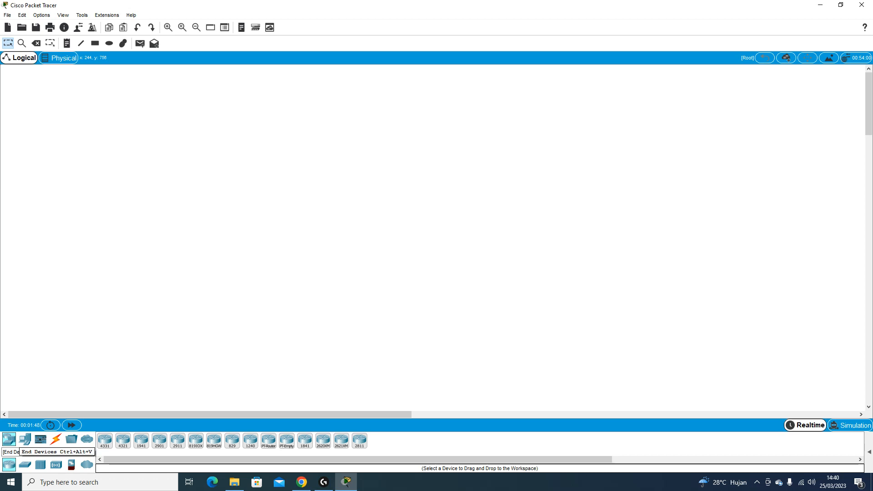
Step: Examine the device categories, going from end devices to routers, switches, hubs, wireless devices, security appliances and WAN emulation
click(25, 440)
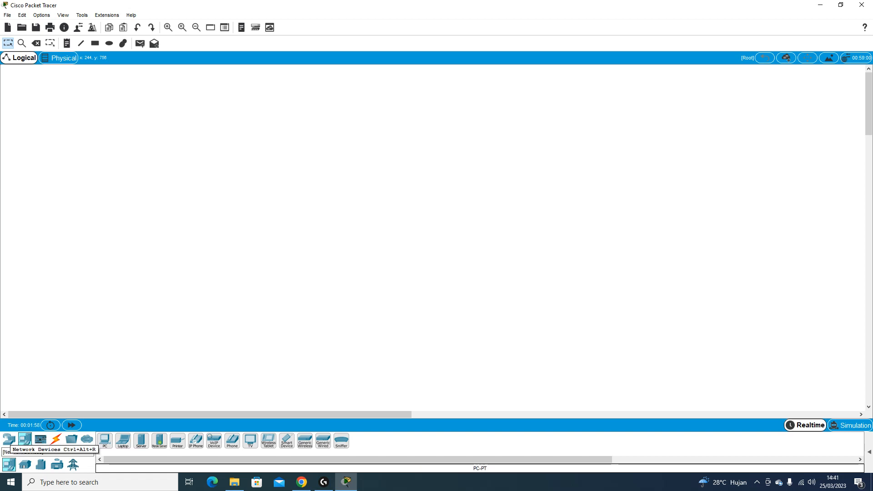
click(8, 439)
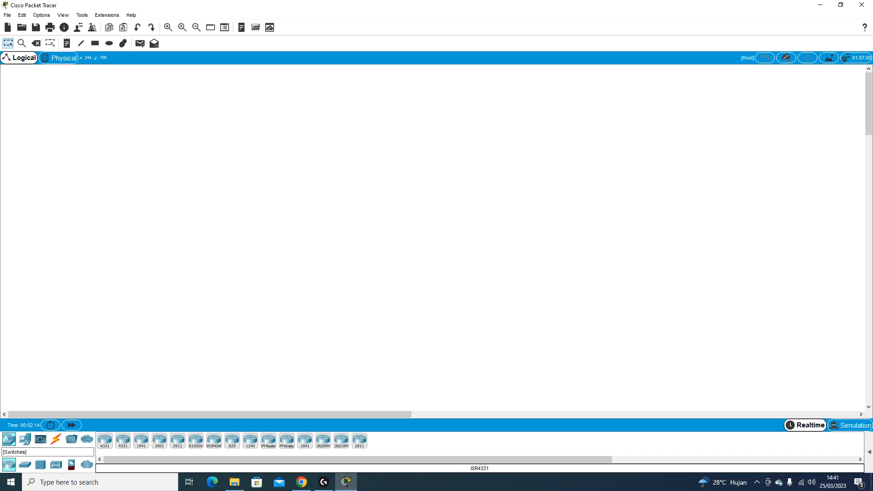
click(25, 464)
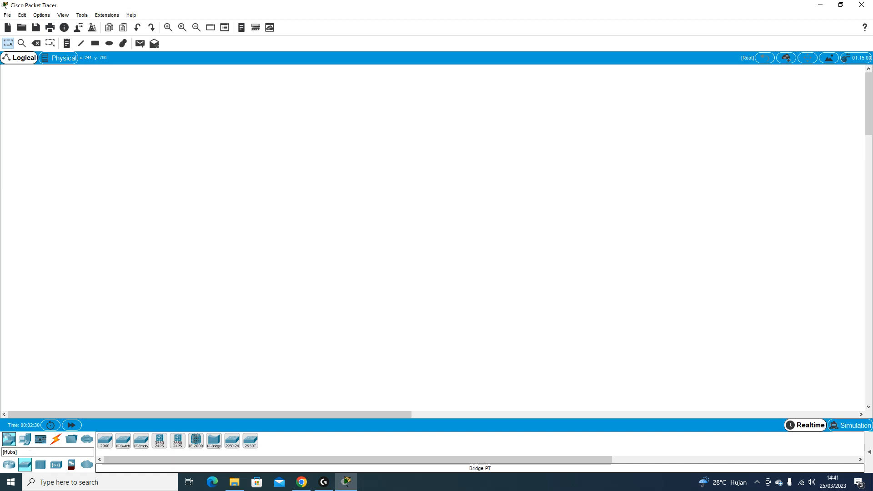
click(40, 464)
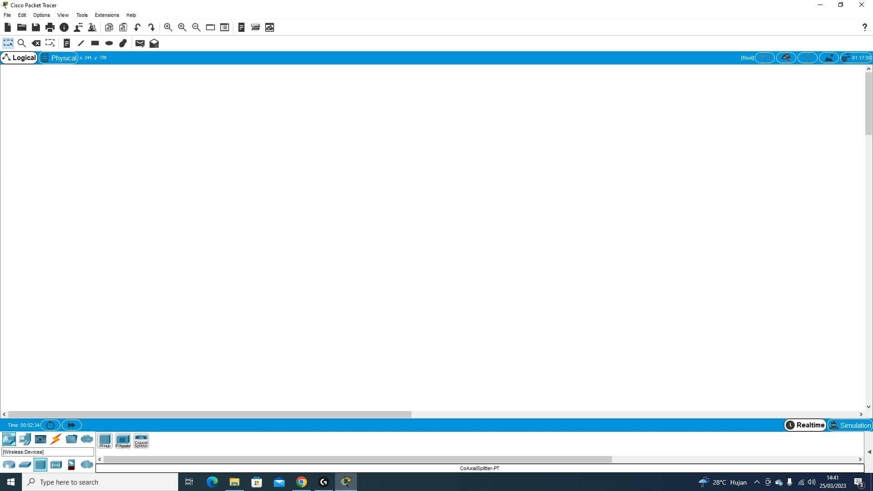
click(56, 464)
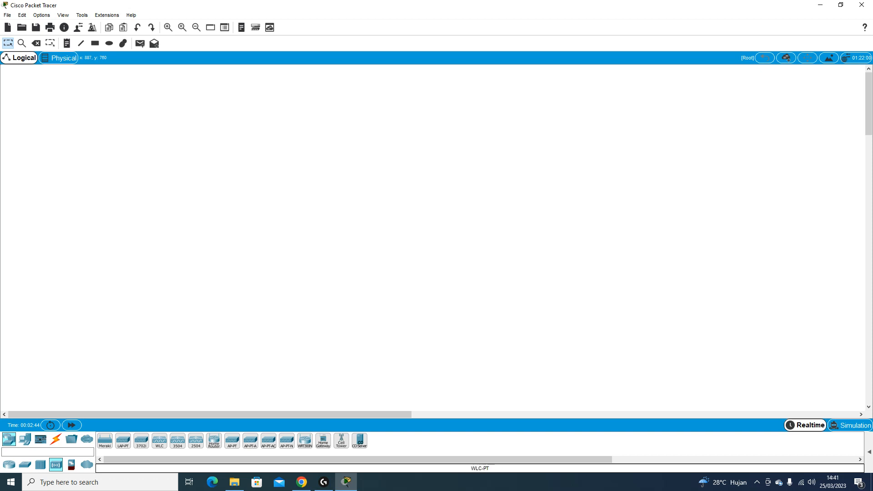
click(71, 465)
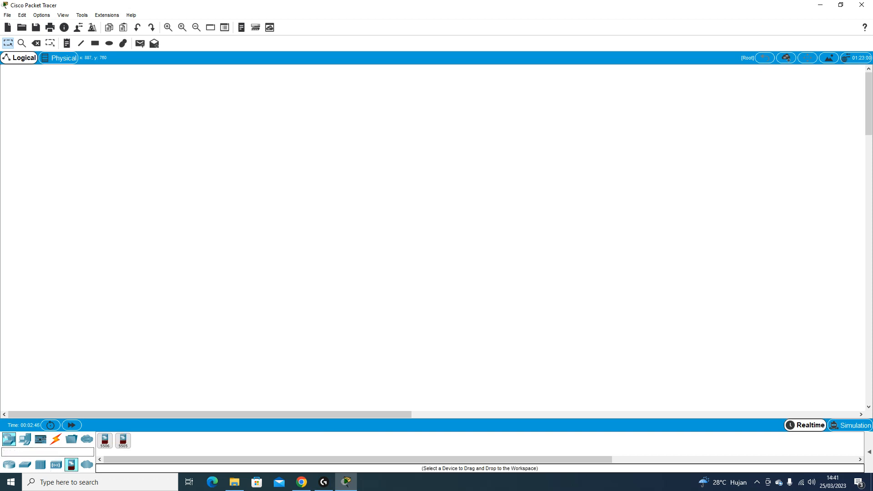
click(87, 465)
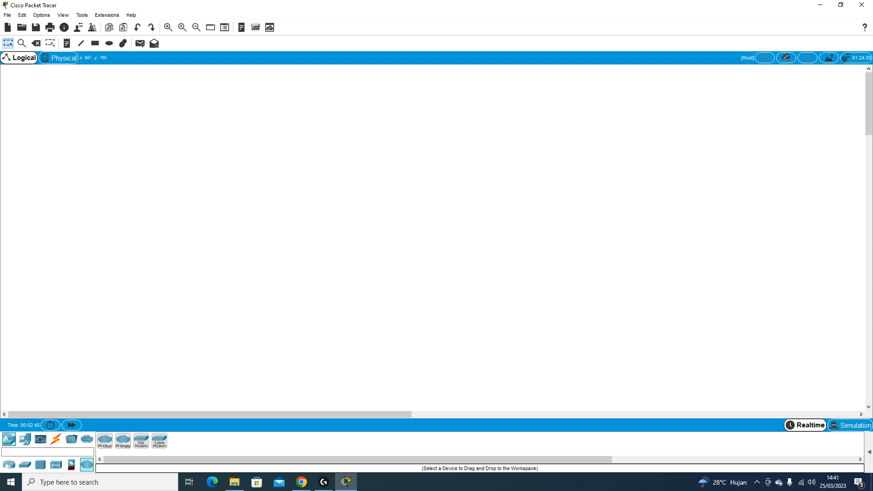
Step: Review the end devices, home devices and connection cable types, and return to the available router and switch models
click(25, 440)
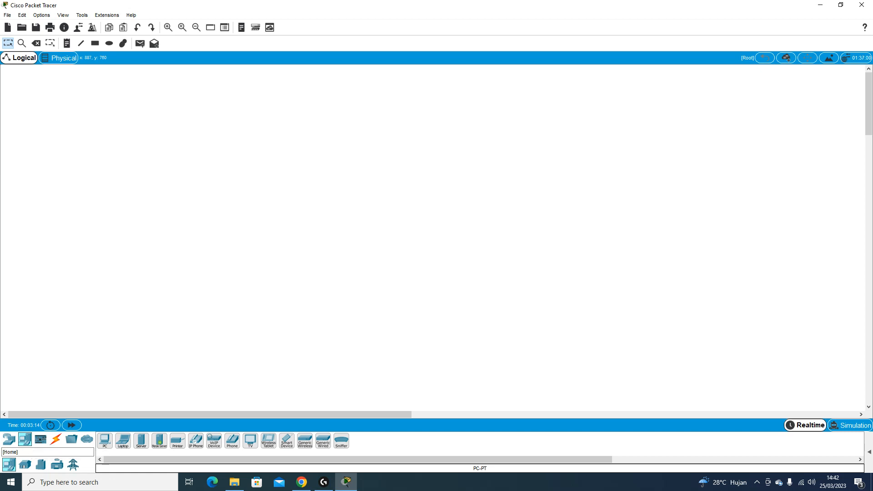
click(25, 465)
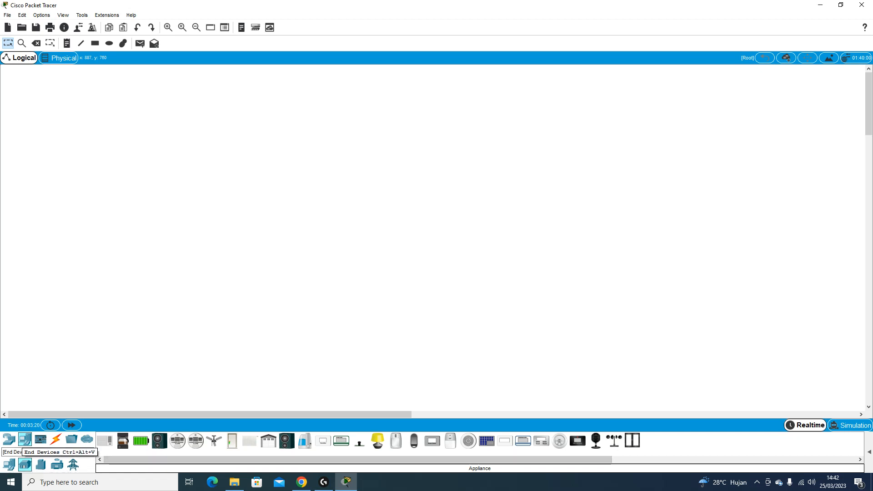
click(8, 465)
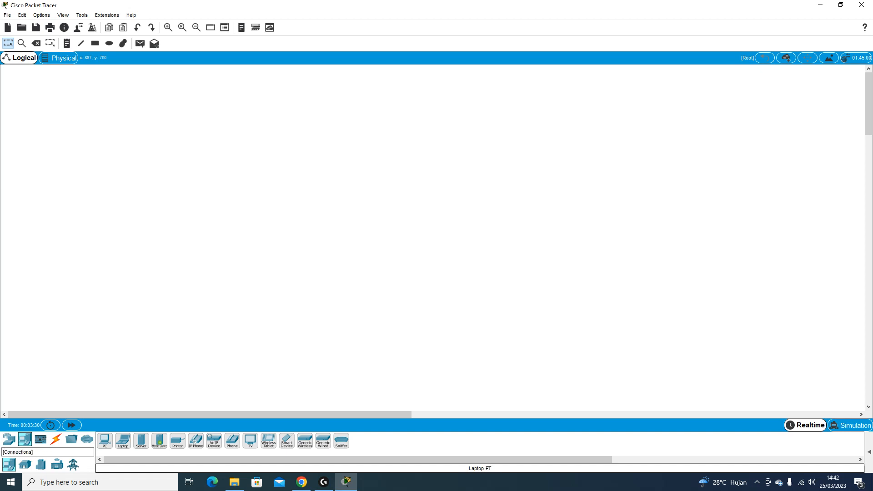
click(56, 439)
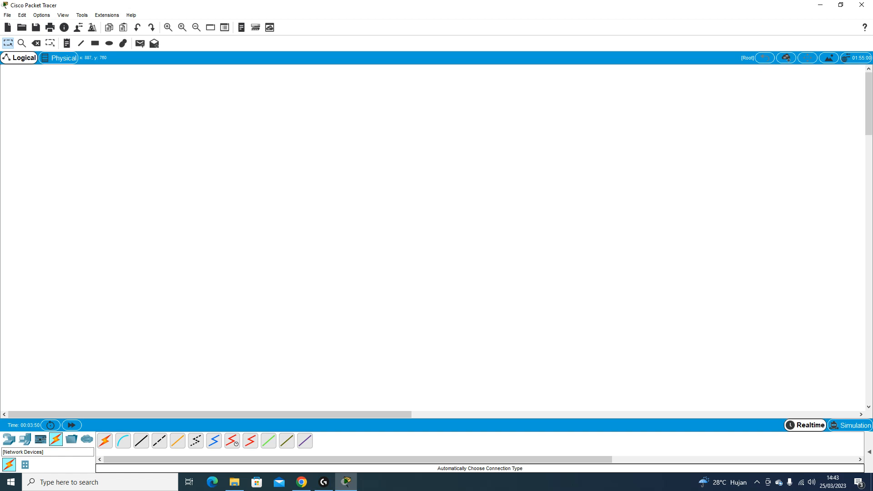
click(9, 440)
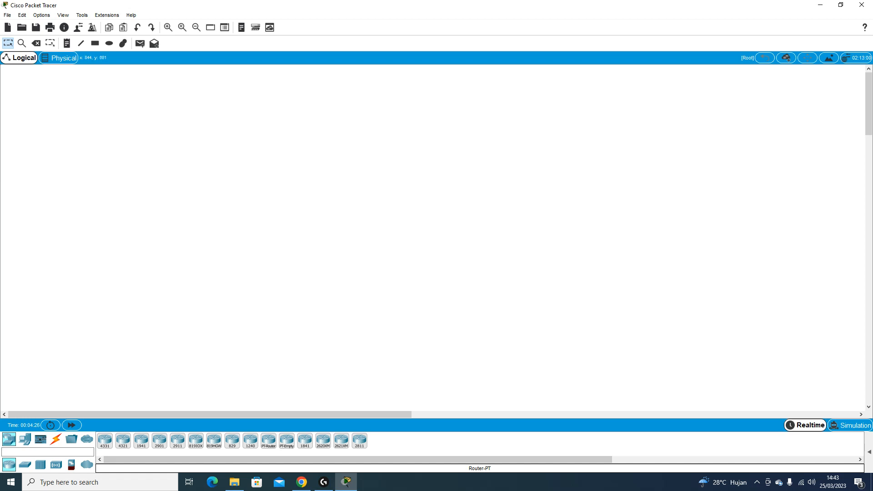
click(25, 464)
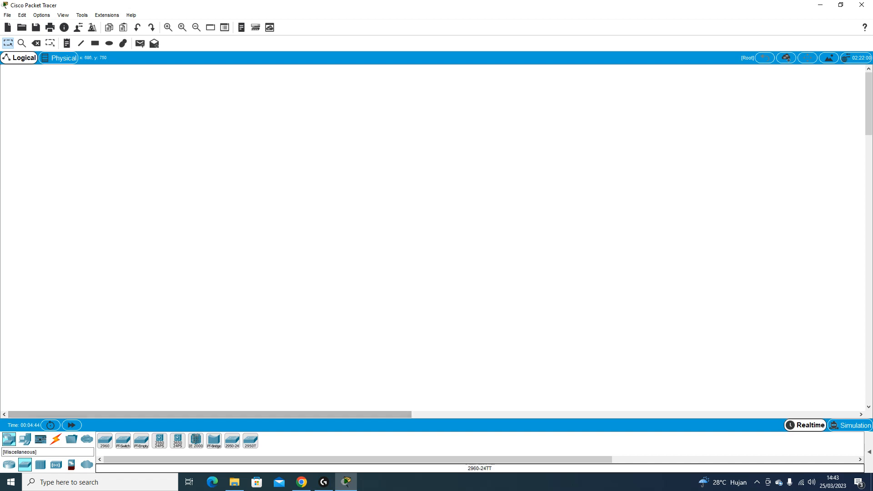
Step: Review the available end devices and the connection cable types, including the copper straight-through cable
click(25, 439)
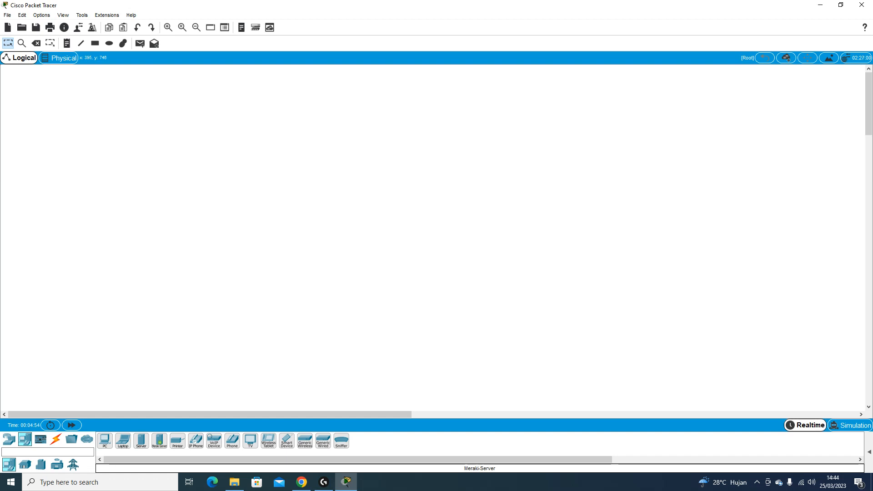
click(56, 440)
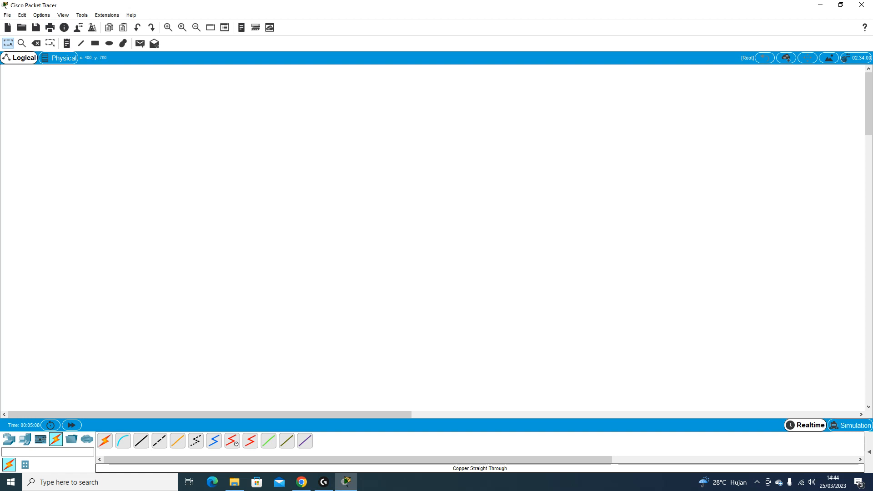
click(141, 441)
Step: Place two laptops side by side in the logical workspace and move the pair to its middle
click(25, 439)
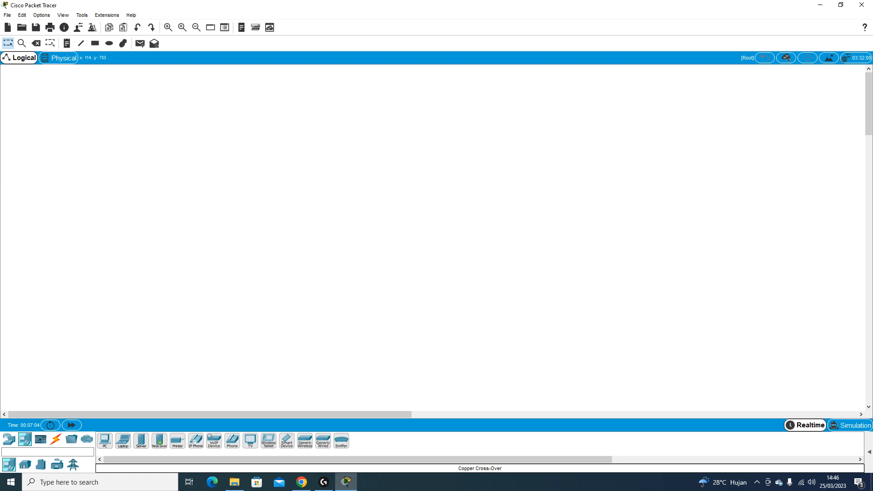
click(256, 232)
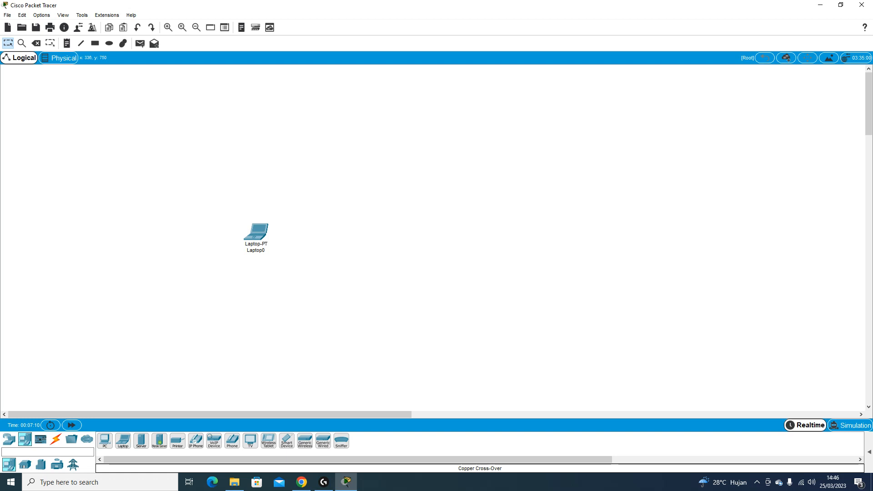
click(429, 241)
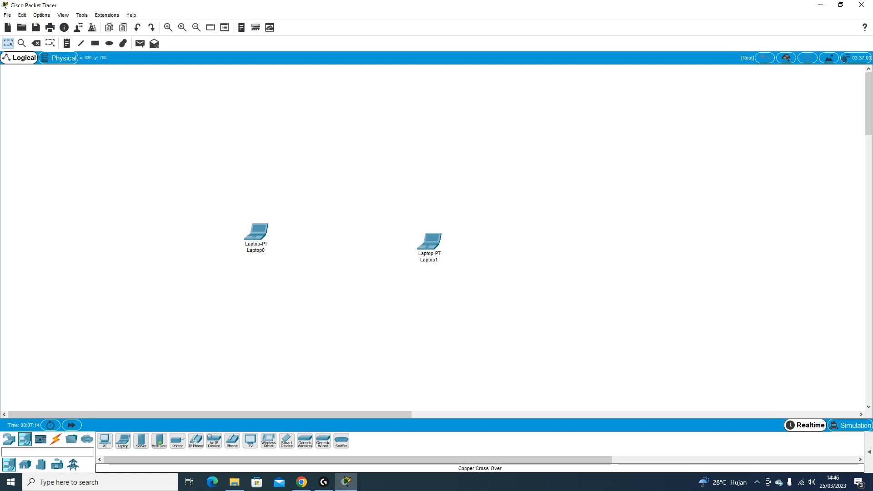
drag(428, 240, 416, 233)
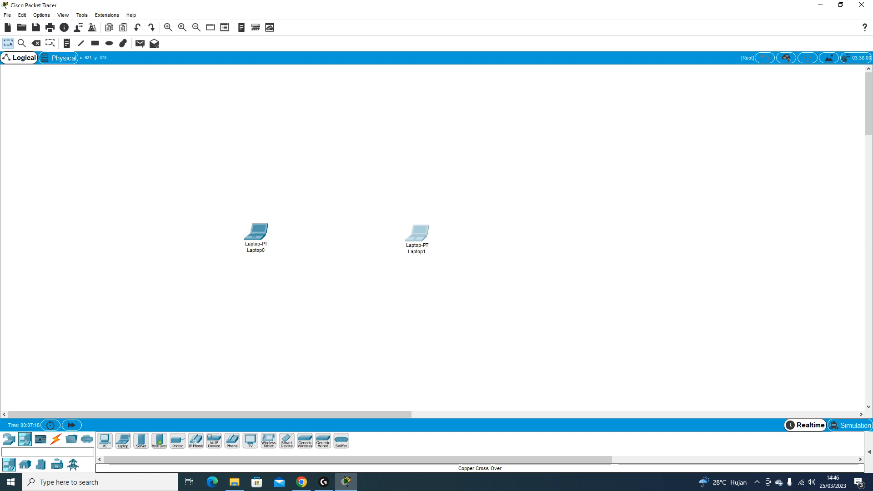
mouse_move(227, 191)
mouse_down()
mouse_move(345, 241)
mouse_move(586, 272)
mouse_up()
drag(418, 234, 497, 225)
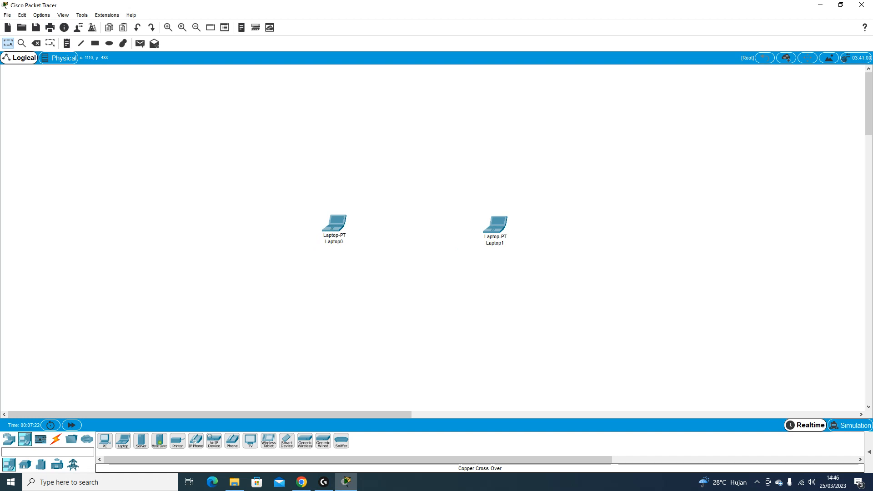
Step: Connect Laptop0 to Laptop1 with a copper cross-over cable between their FastEthernet0 ports, and nudge Laptop0 level with Laptop1
click(56, 439)
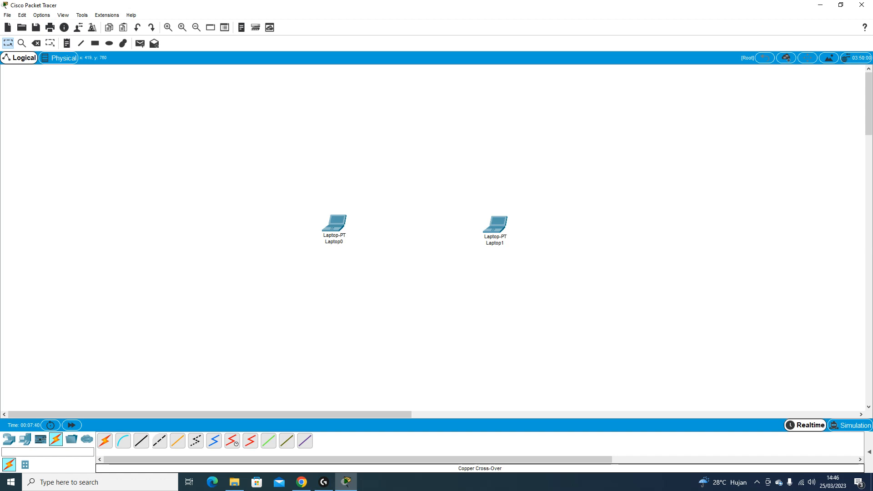
click(159, 441)
click(335, 223)
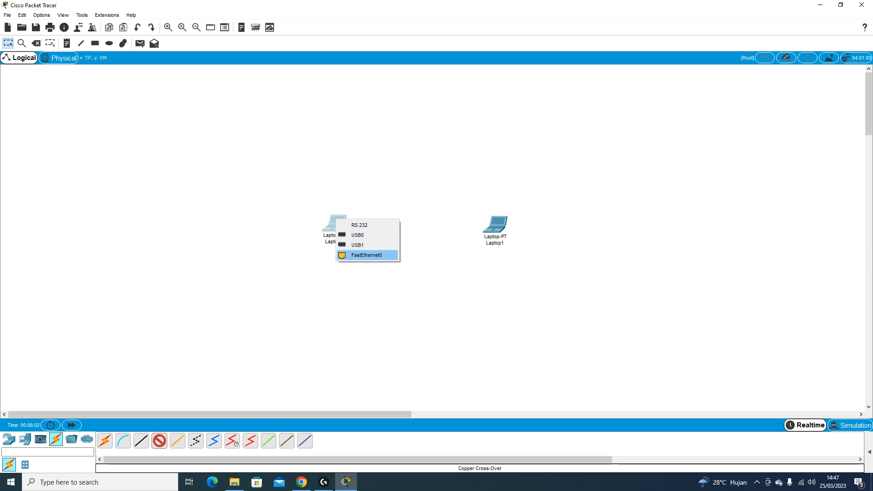
click(377, 256)
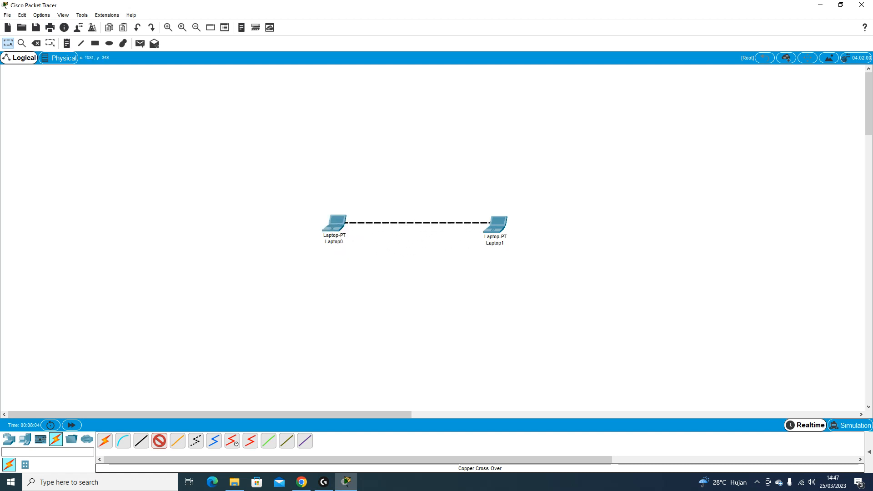
click(496, 225)
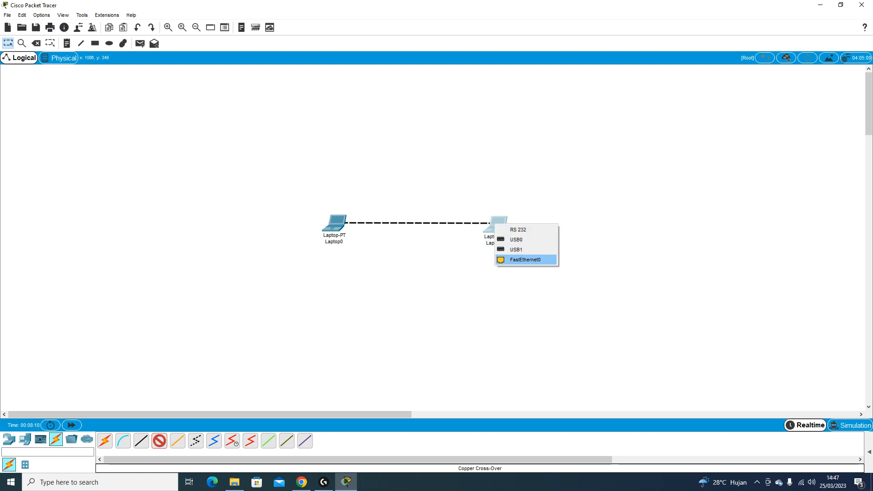
click(525, 259)
drag(335, 223, 332, 226)
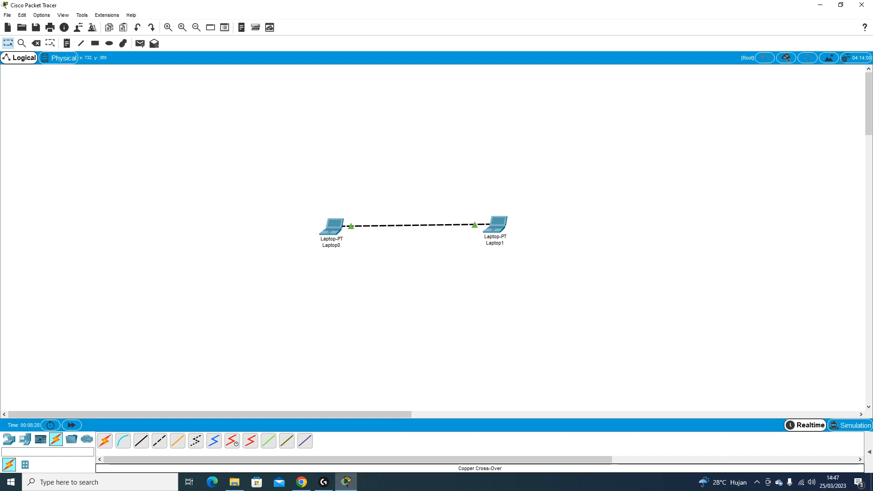
Step: Open Laptop0's device window and shift it aside so the laptop's icon stays in view
mouse_move(332, 228)
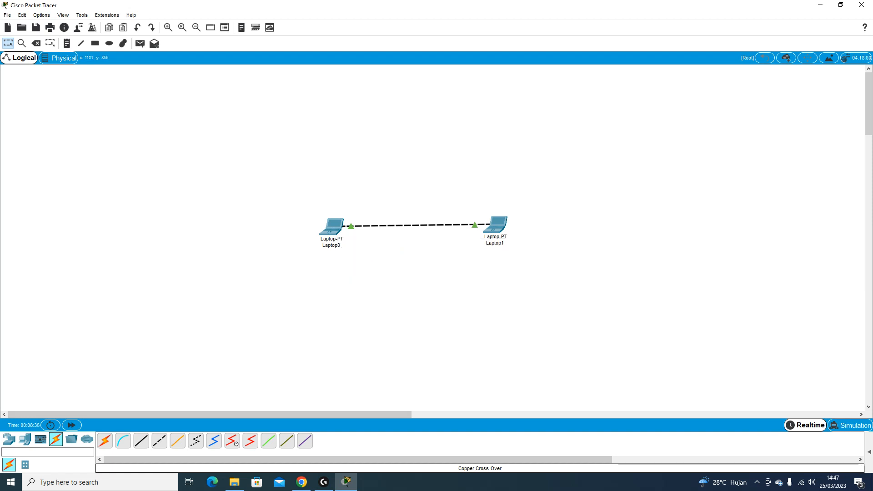
mouse_move(496, 225)
click(332, 226)
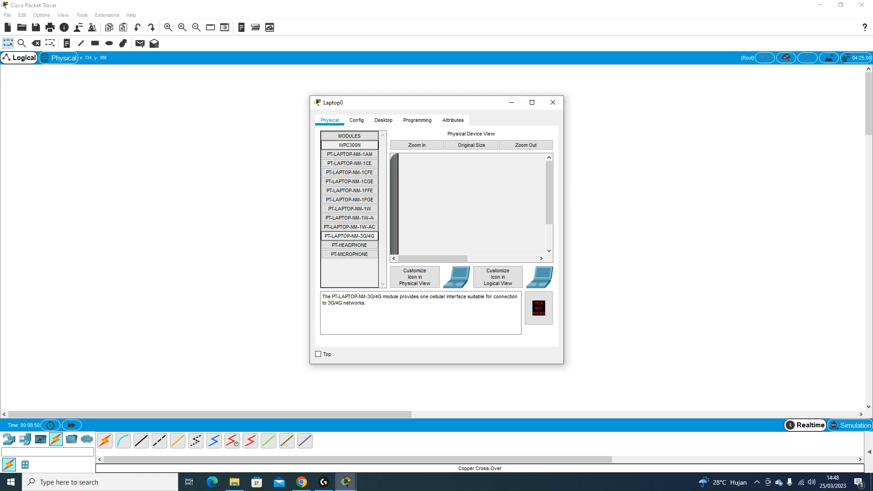
drag(409, 102, 457, 123)
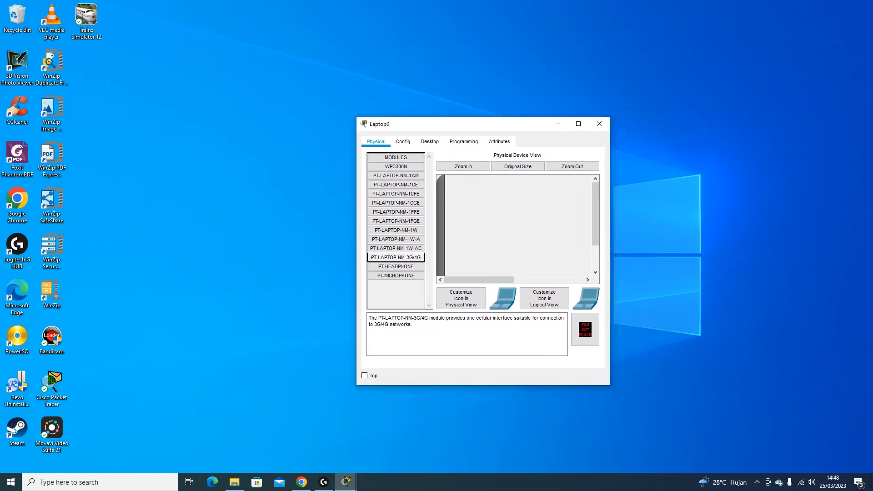
click(317, 443)
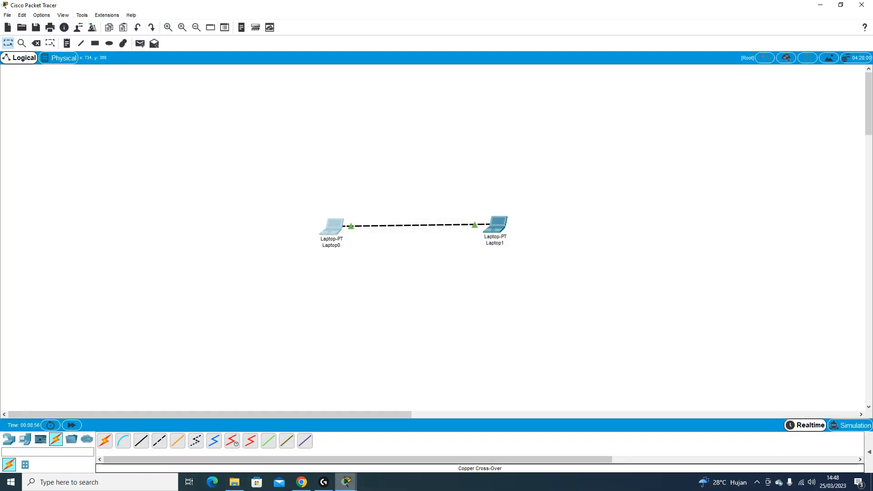
click(395, 444)
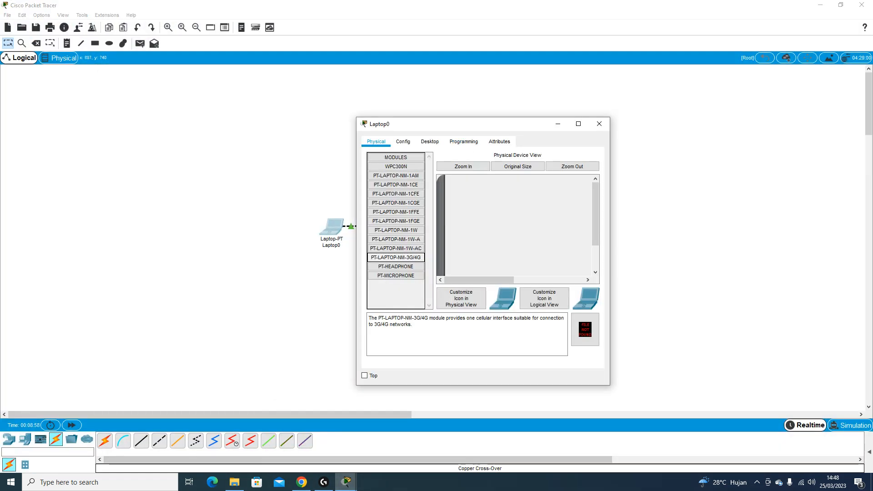
drag(455, 124, 462, 126)
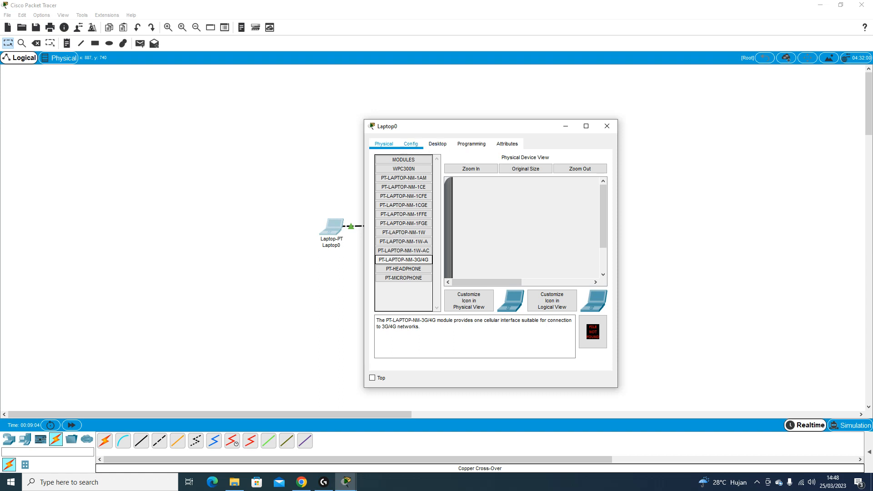
Step: Examine Laptop0's physical modules, global configuration, desktop applications, programming area and attributes
click(411, 144)
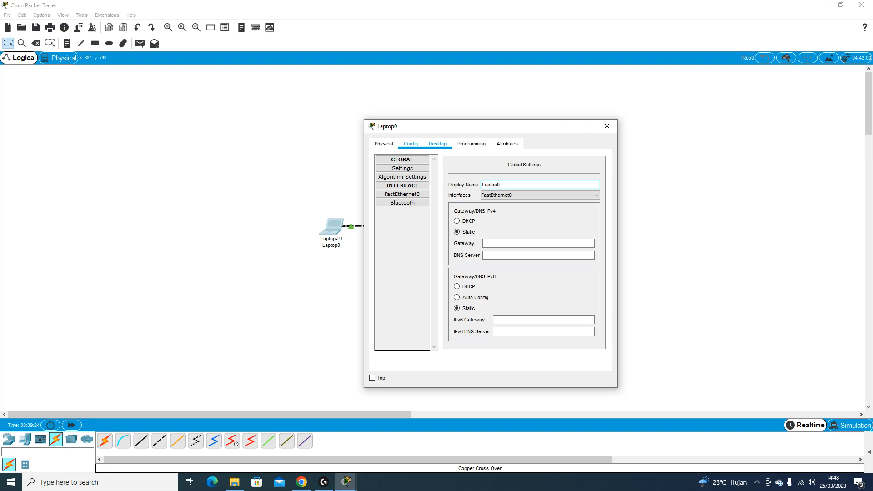
click(384, 143)
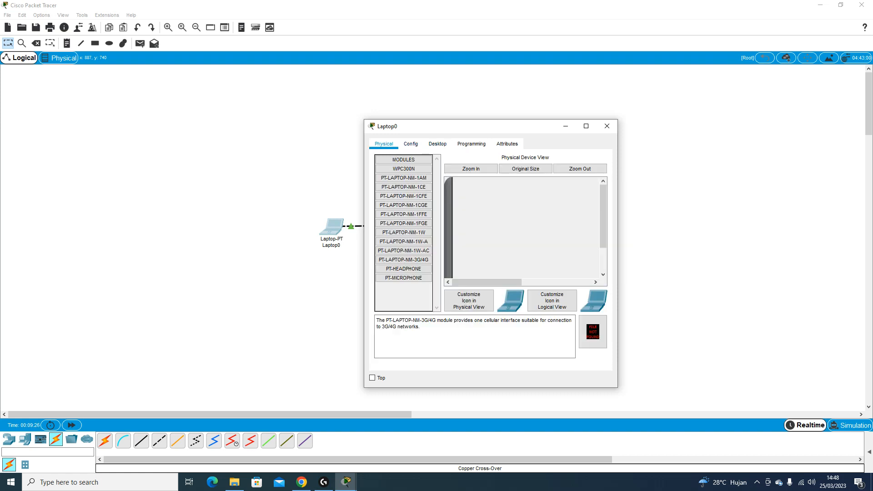
click(410, 144)
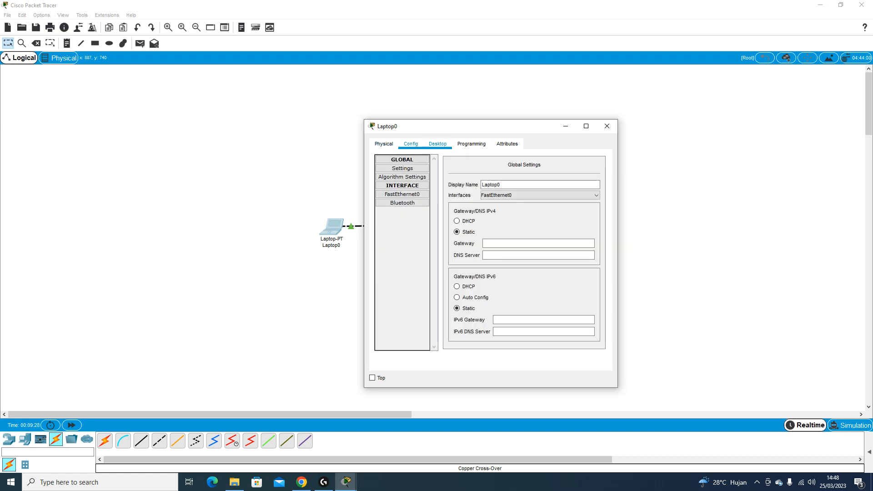
click(438, 144)
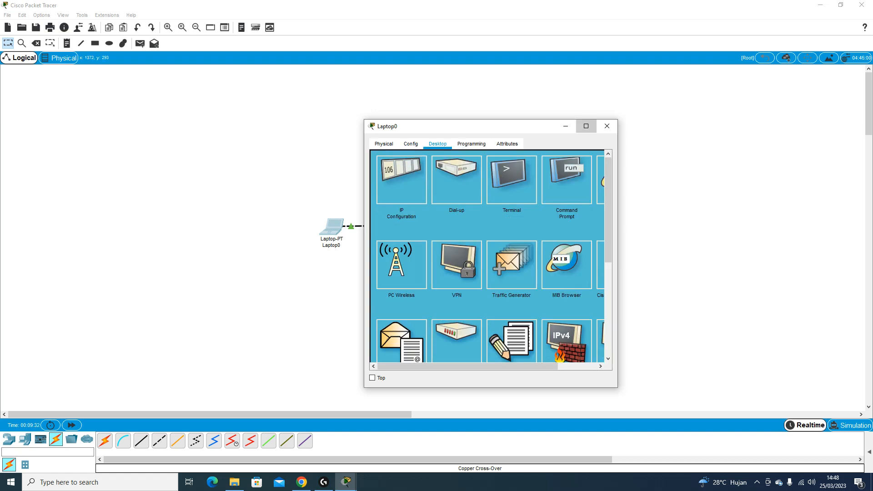
click(586, 126)
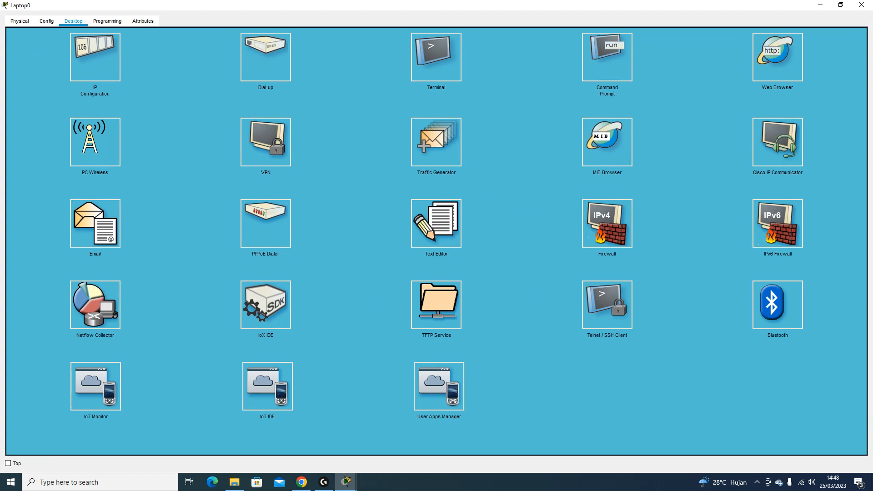
click(842, 4)
click(472, 144)
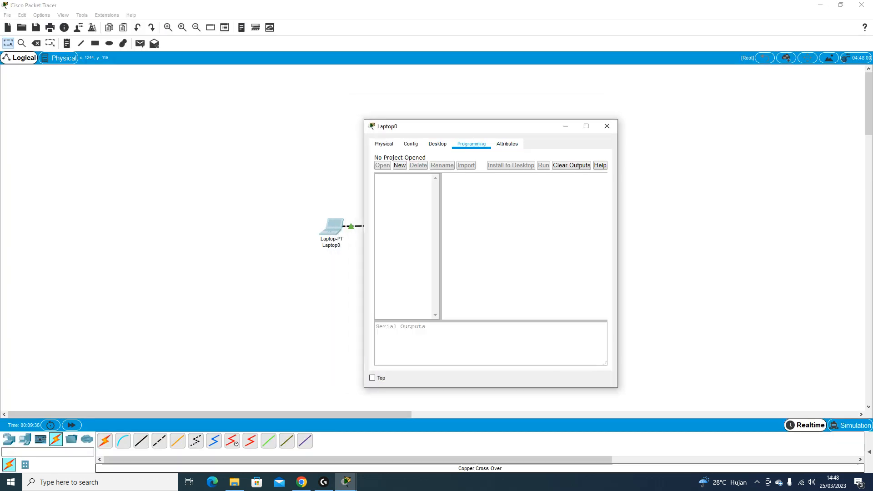
click(508, 144)
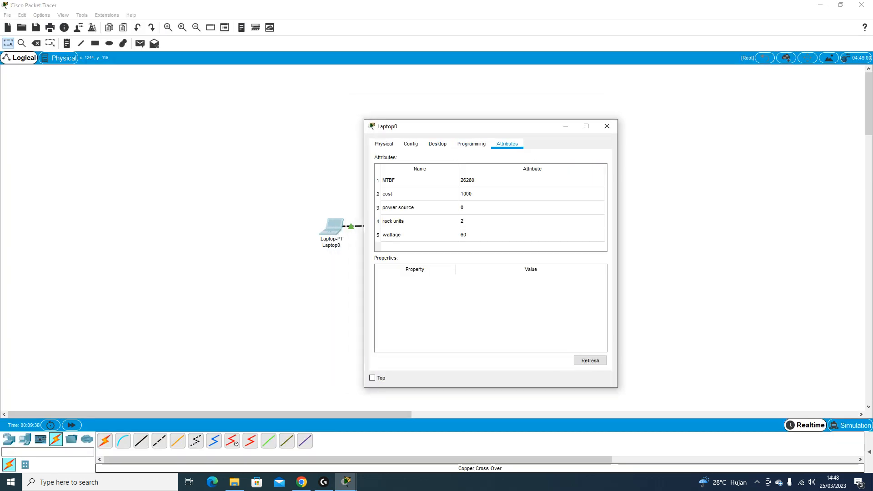
Step: Give Laptop0 the static IP address 192.168.10.10 with subnet mask 255.255.255.0, and close its device window
click(437, 144)
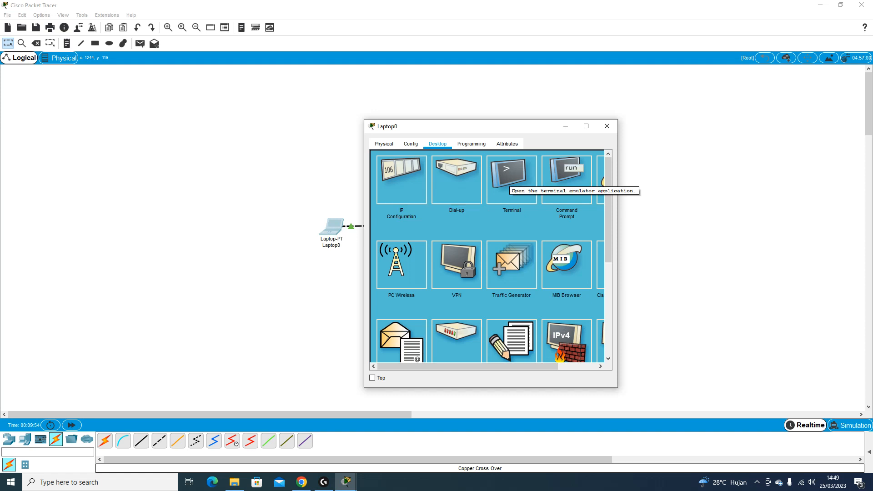
mouse_move(487, 367)
mouse_down()
mouse_move(528, 366)
mouse_move(486, 367)
mouse_up()
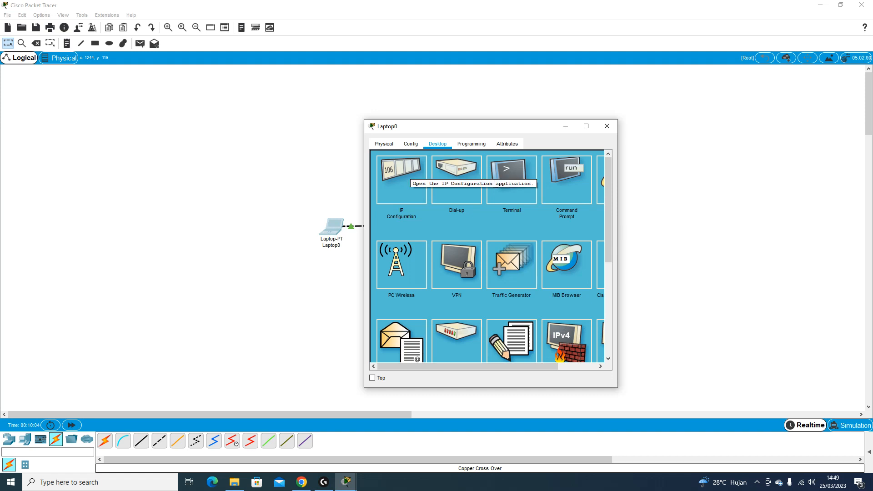
click(402, 180)
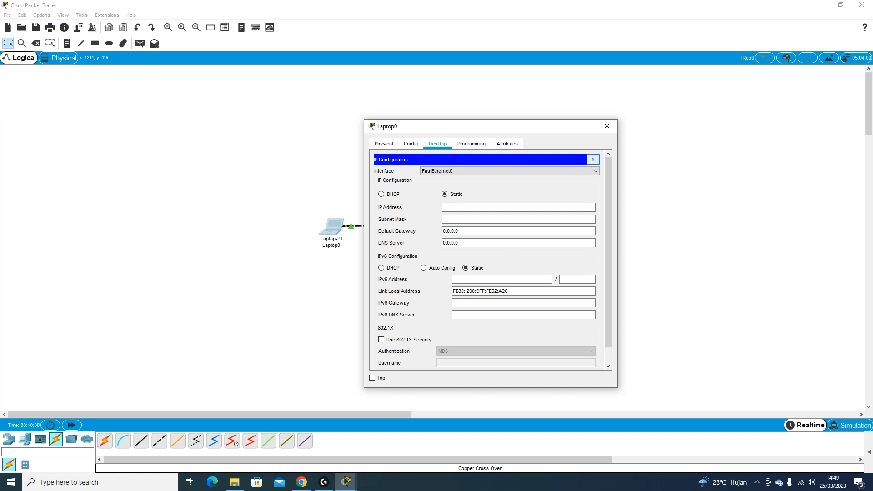
click(593, 159)
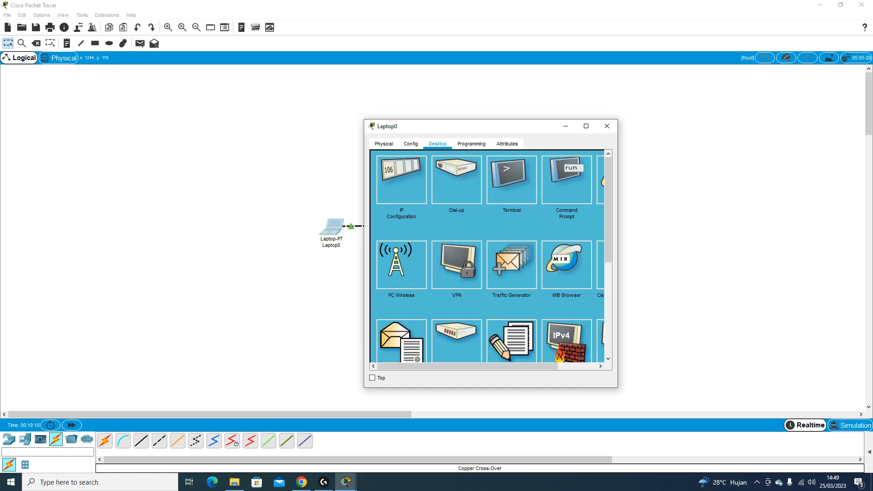
click(402, 180)
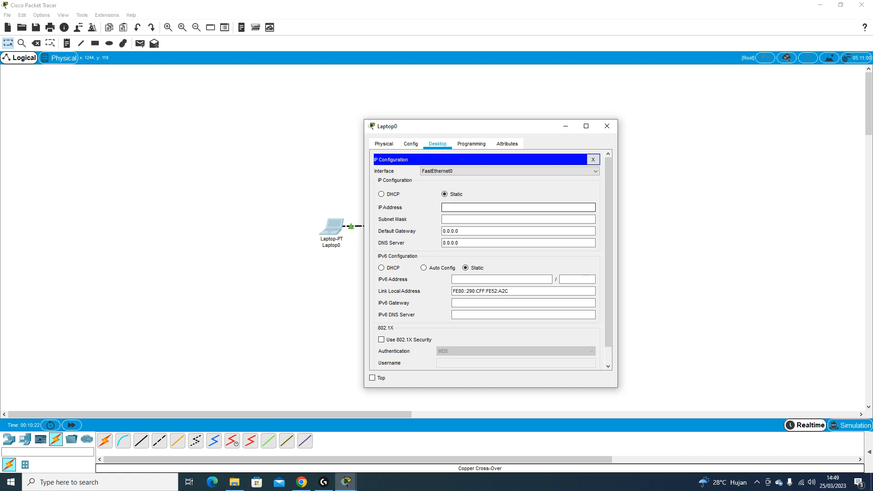
text(192.168.10.10)
key(Tab)
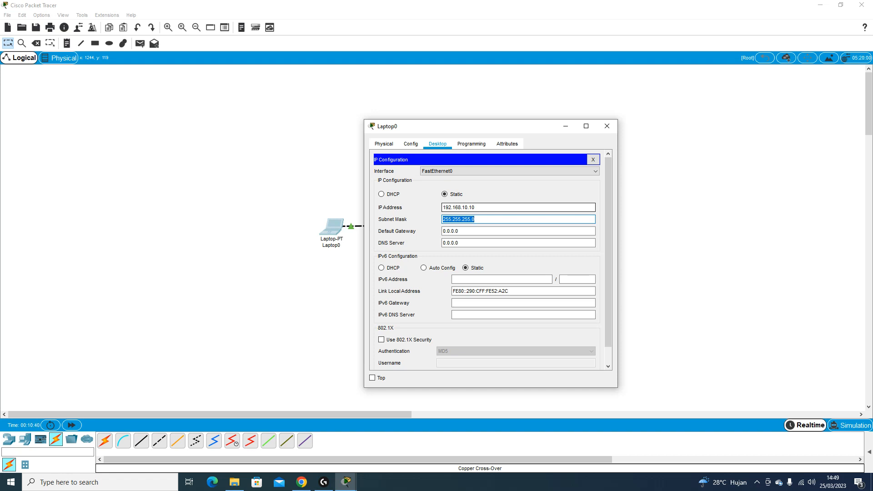
scroll(493, 258, down, 1)
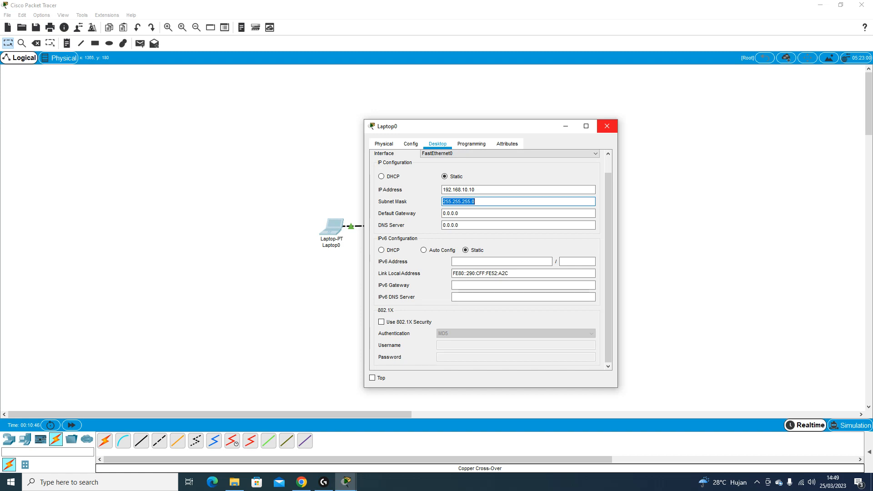
click(607, 126)
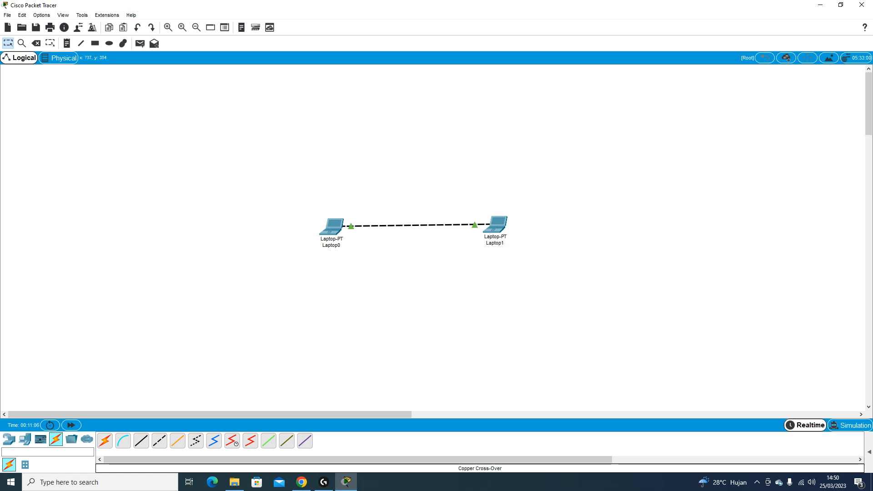
Step: Ping 192.168.10.11 from Laptop1's command prompt, and close its device window
mouse_move(335, 225)
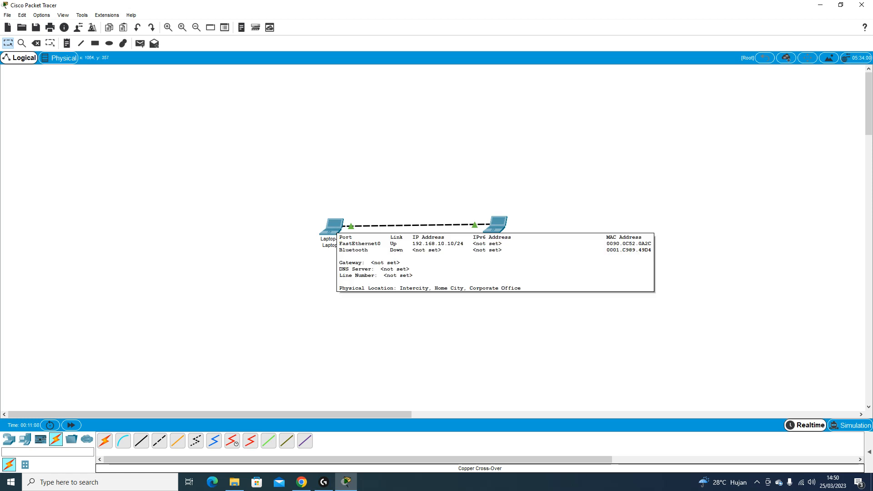
click(496, 224)
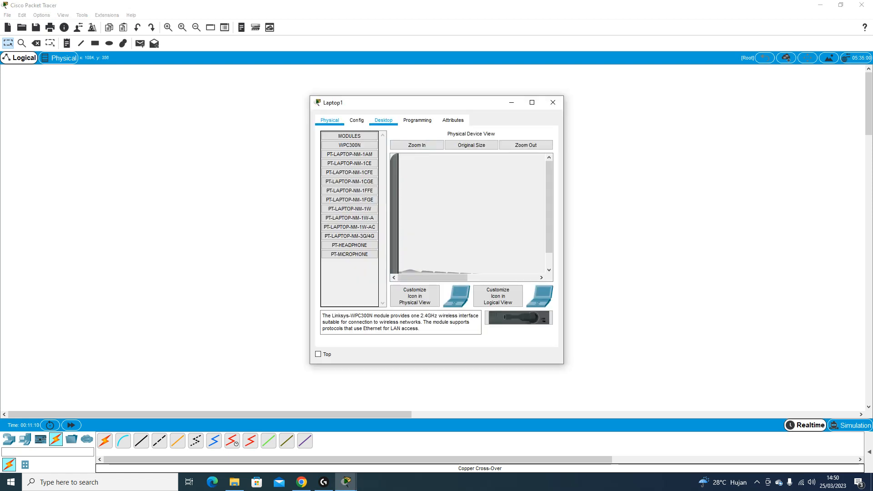
click(383, 120)
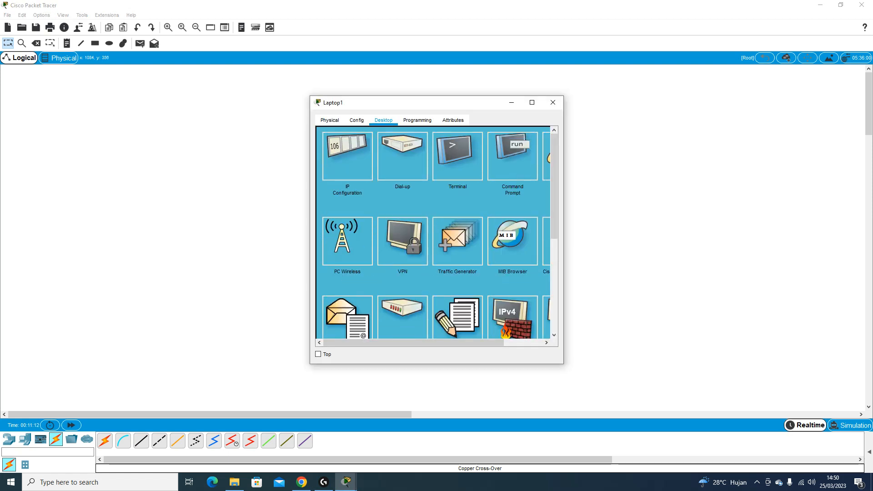
click(348, 156)
click(540, 136)
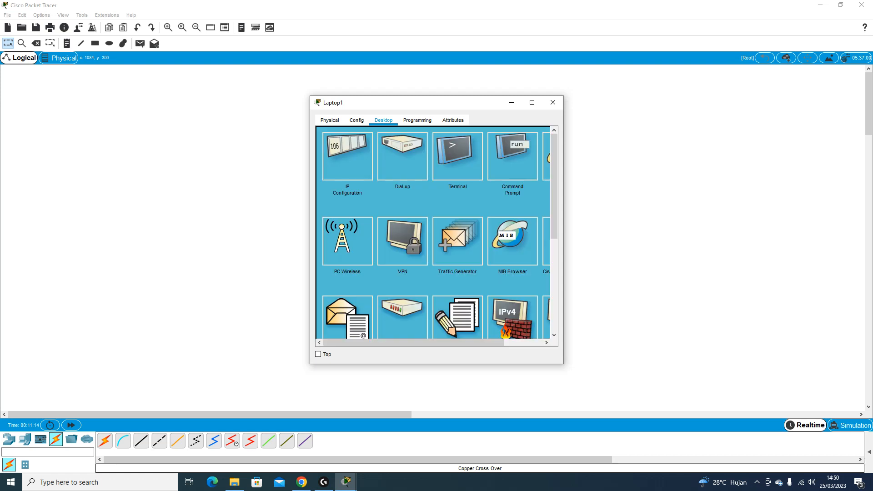
click(512, 156)
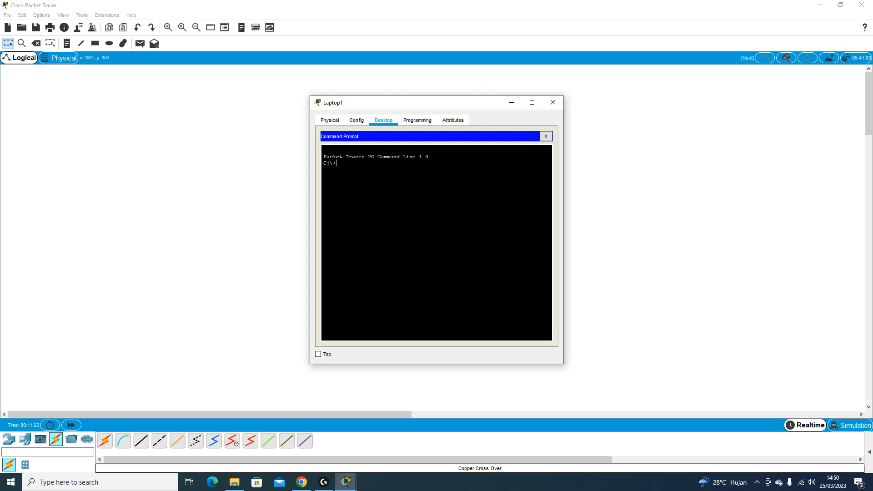
text(ping 192.168.10.)
key(Return)
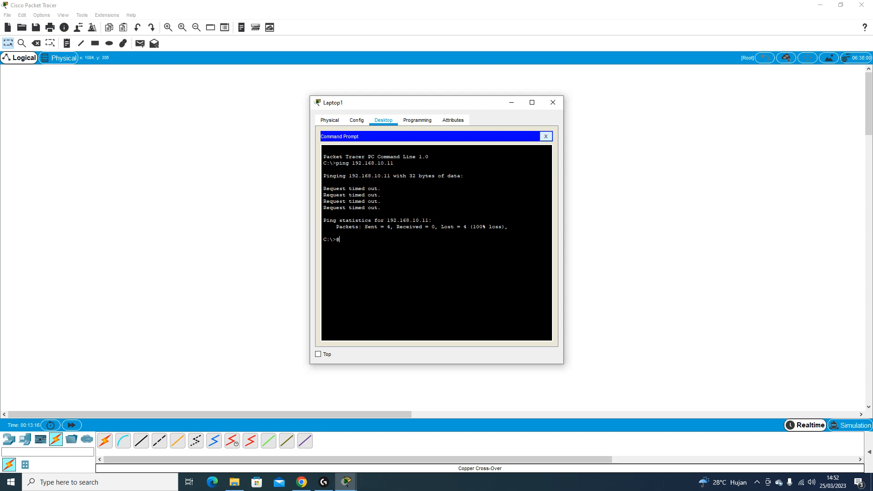
click(546, 137)
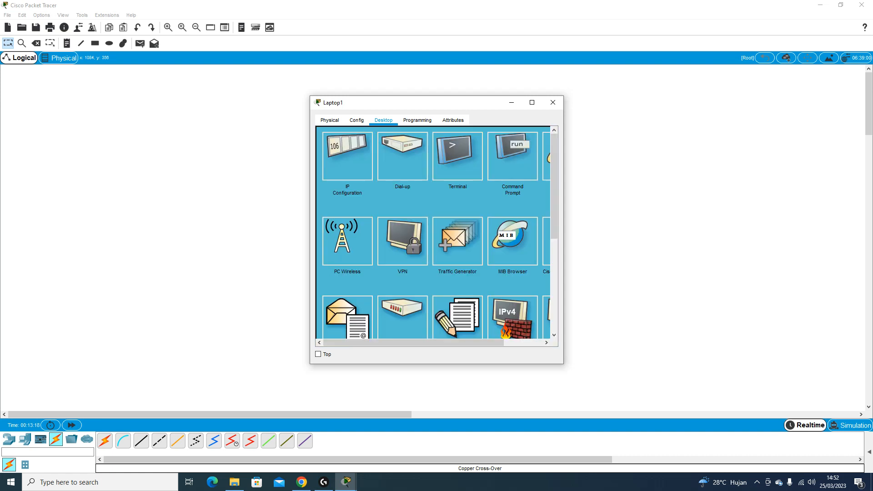
click(553, 102)
Step: Check the FastEthernet0 address settings in Laptop0's IP configuration, and close its device window
click(332, 226)
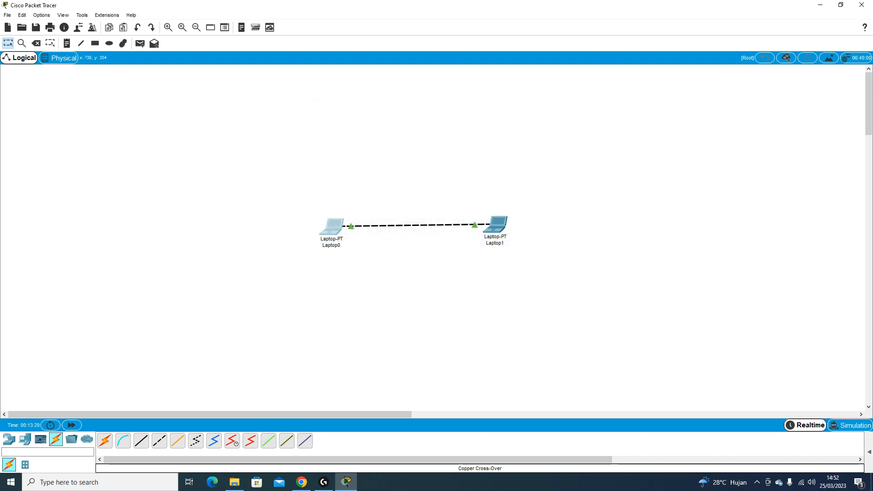
click(348, 241)
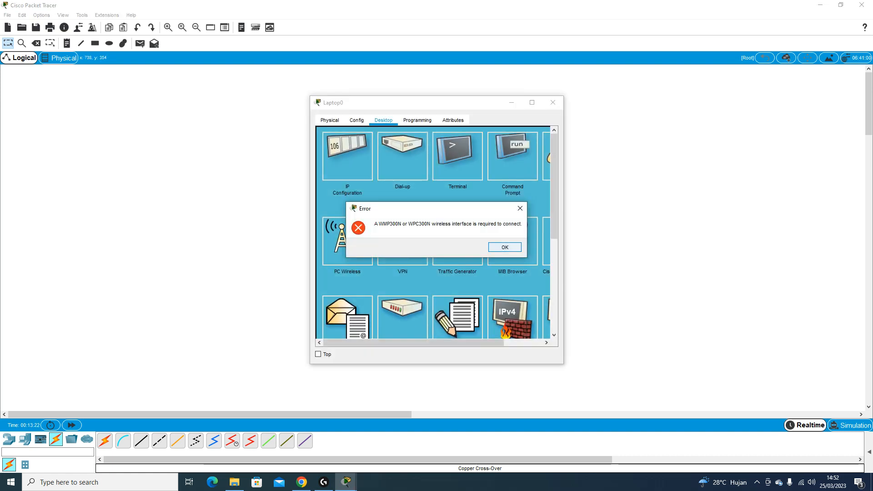
key(Return)
click(348, 155)
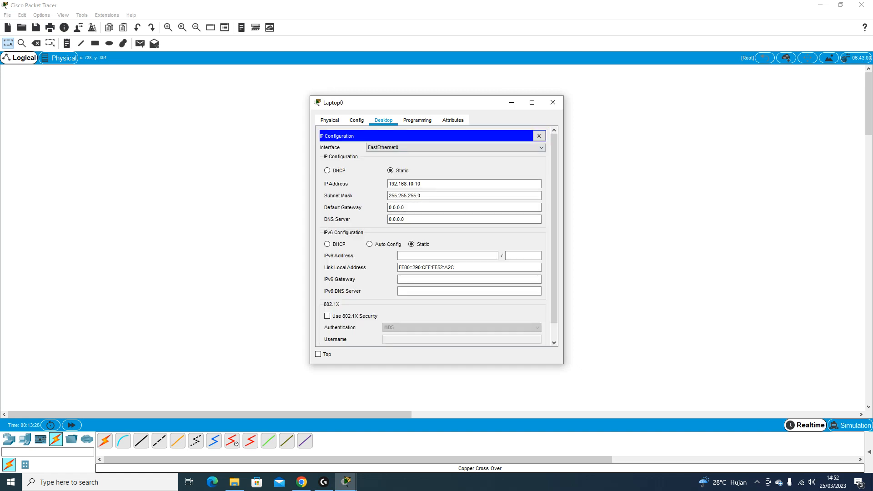
click(552, 102)
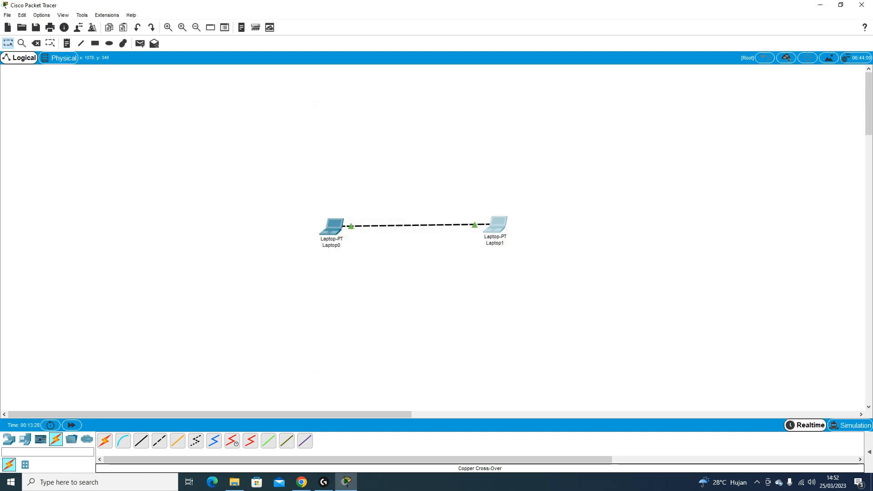
Step: Open Laptop1's IP configuration for its FastEthernet0 interface
click(496, 224)
click(546, 136)
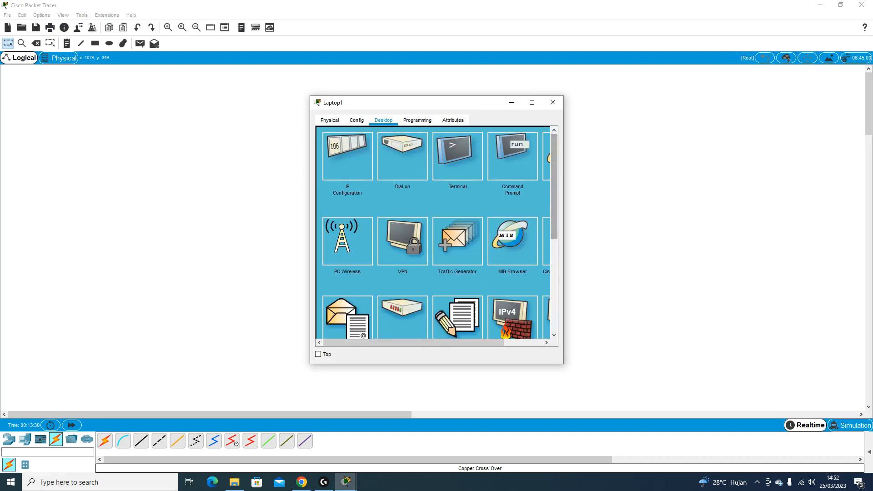
click(348, 155)
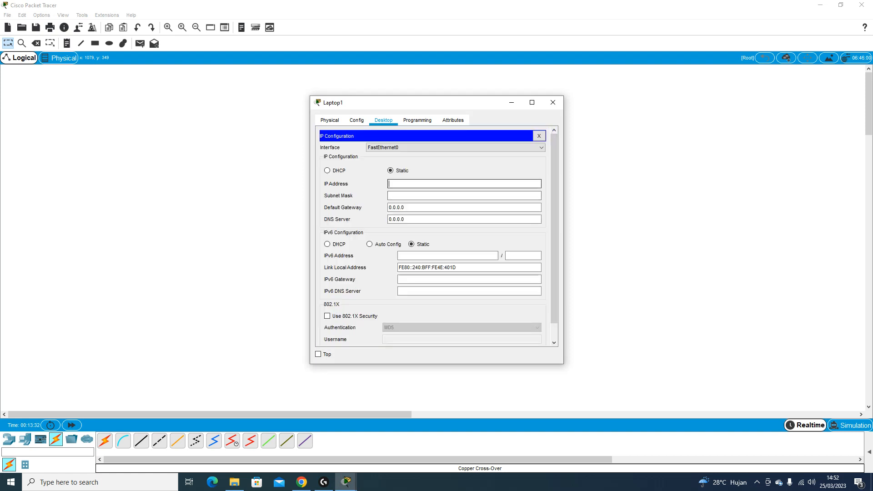
Step: Try to give Laptop1 the static IP address 192.168.10.10
text(192.168)
text(.10.10)
key(Tab)
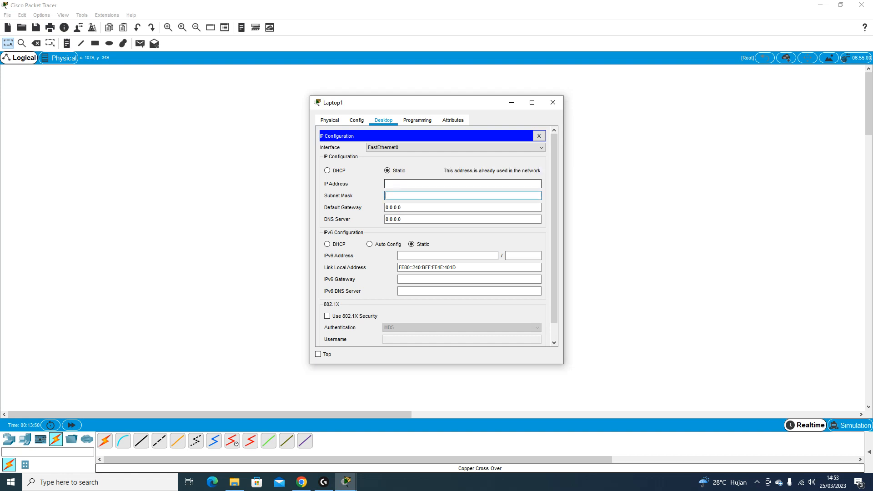
Step: Give Laptop1 the static IP address 192.168.10.11 with subnet mask 255.255.255.0, and close its device window
click(423, 184)
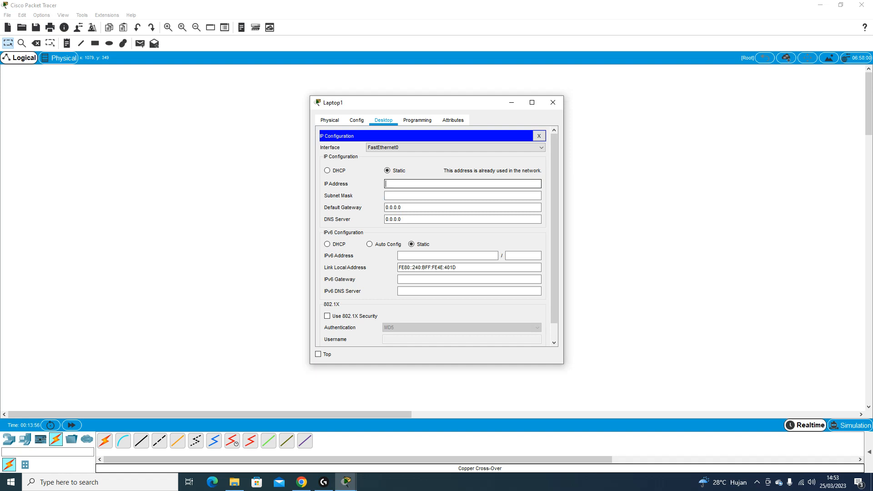
text(192.168.10.11)
key(Tab)
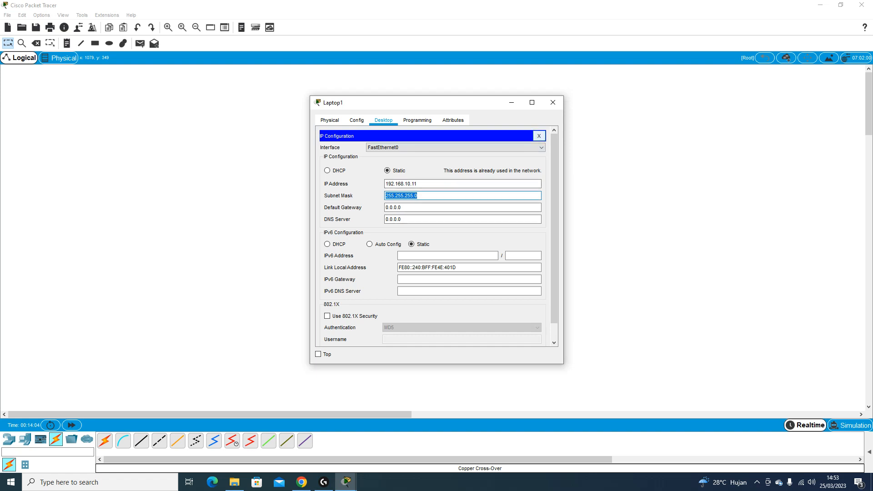
click(539, 136)
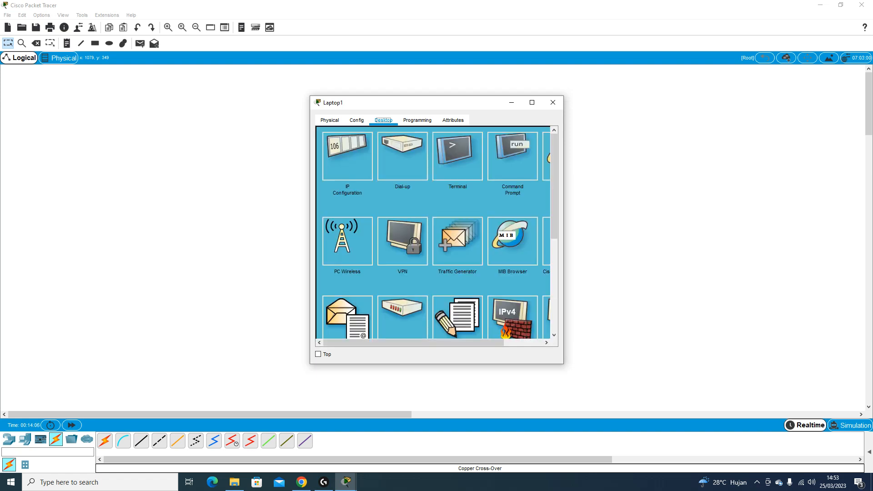
click(553, 102)
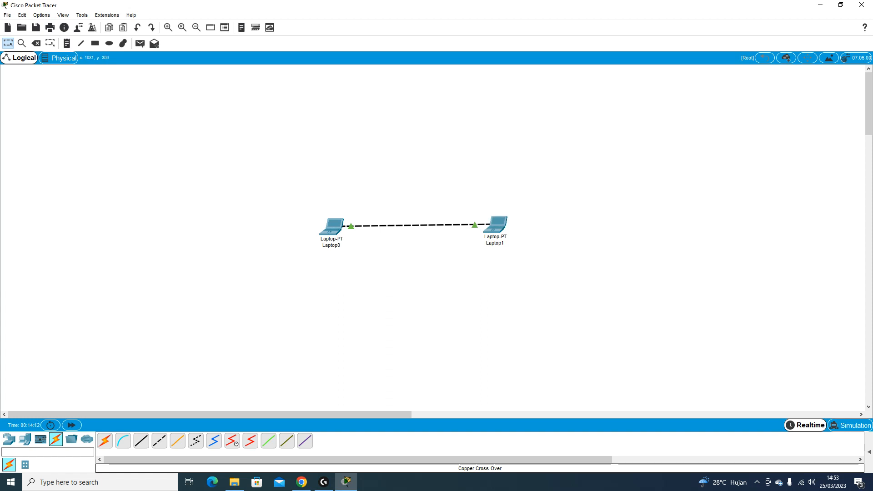
Step: Reopen Laptop1's device window and bring up its command prompt
double_click(494, 225)
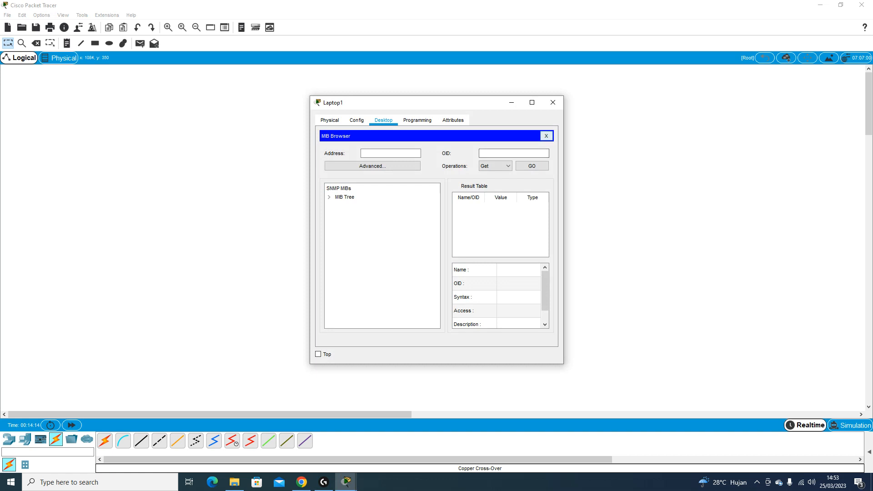
click(546, 136)
click(513, 156)
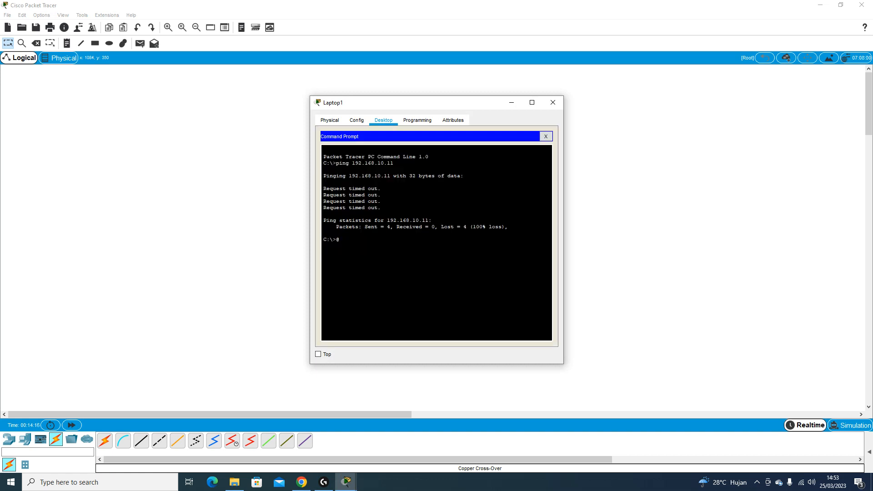
click(546, 136)
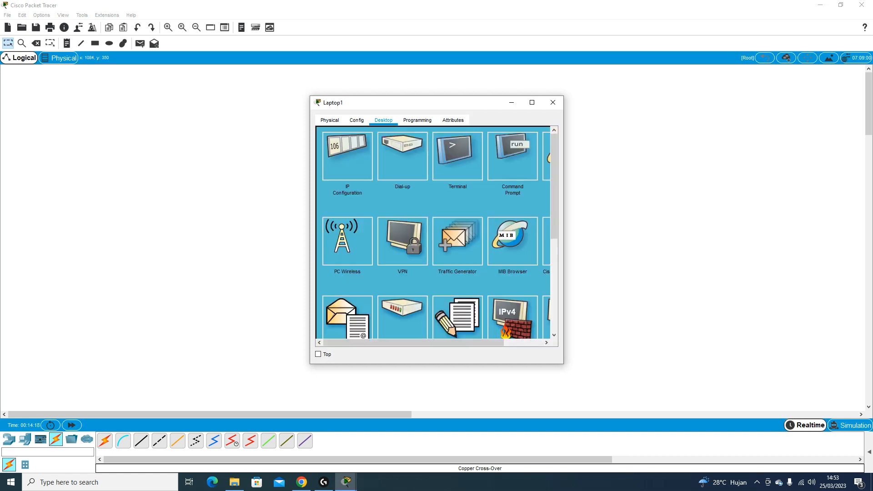
click(347, 156)
click(546, 136)
click(514, 156)
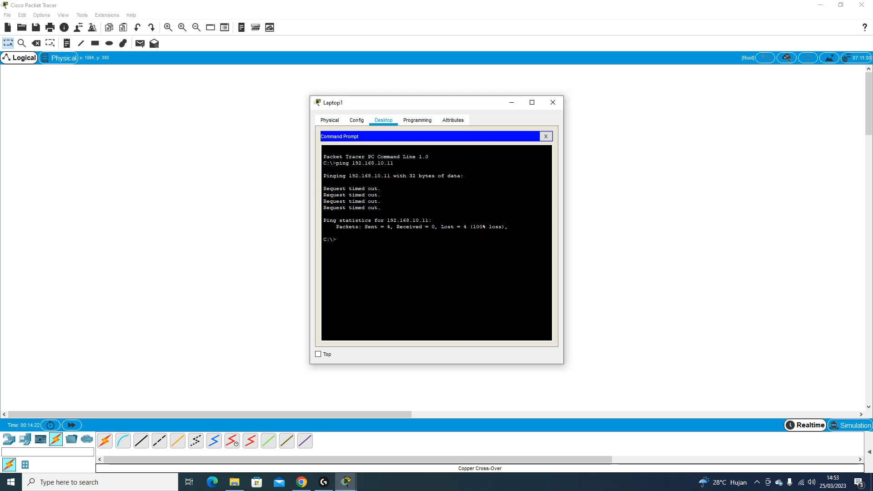
Step: Ping 192.168.10.10 from Laptop1, and shift its device window aside so both laptop icons stay in view
text(ping 192.168.1)
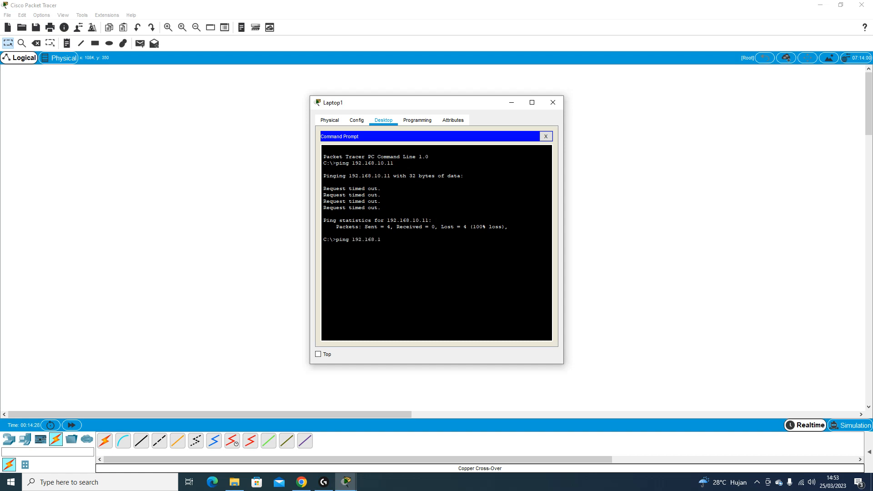
text(0/)
text(10)
key(Return)
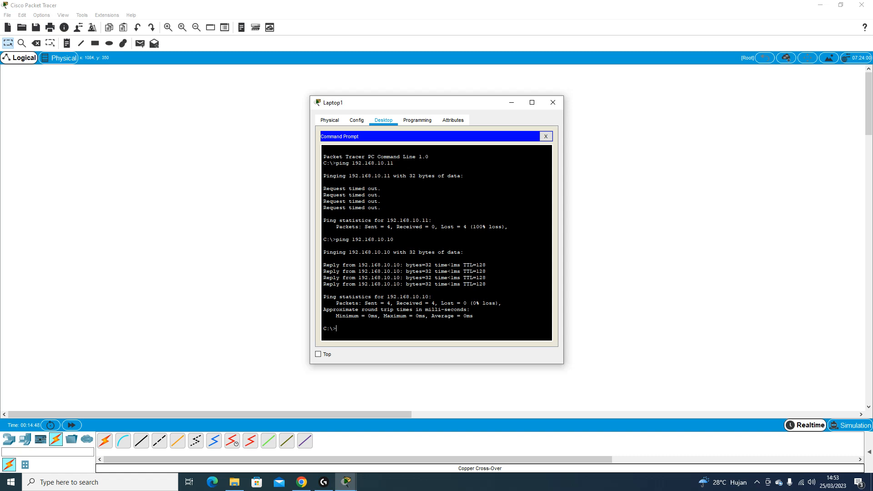
drag(423, 103, 638, 142)
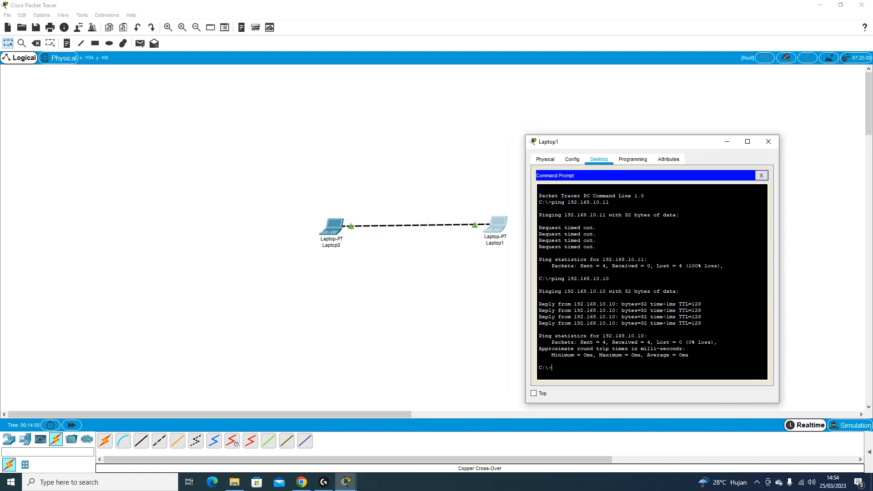
drag(639, 142, 662, 113)
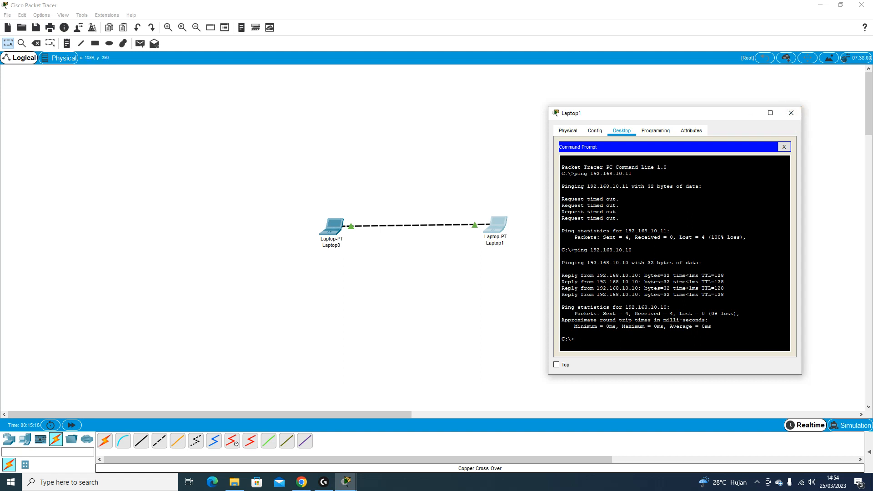
Step: Enter 192.168.10.12 alone as a command on Laptop1, and ping 192.168.10.10 again
text(92.168.10.12)
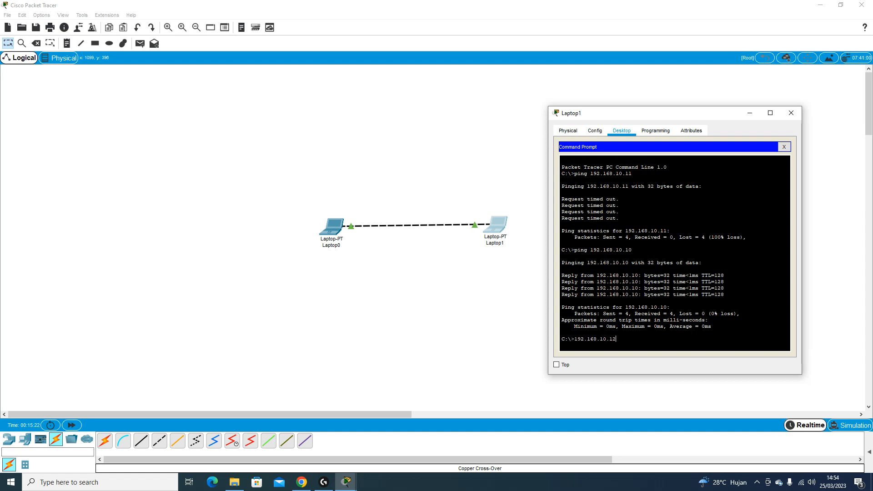
key(Return)
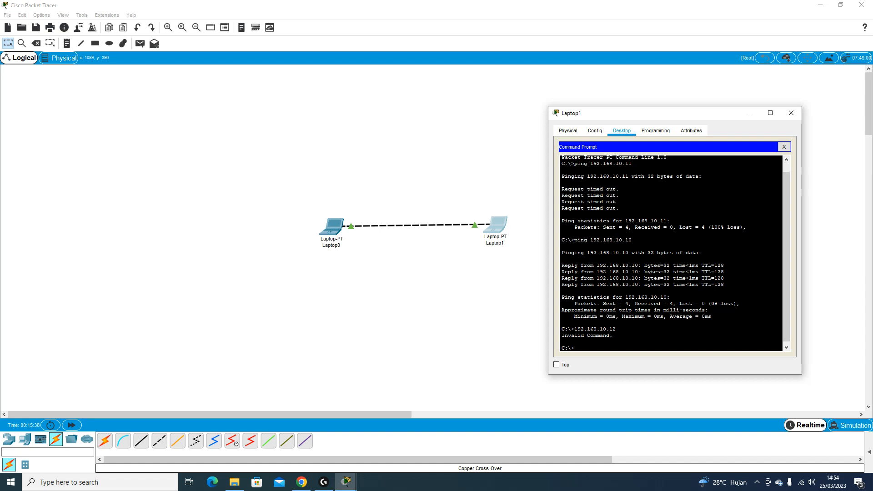
text(92.168.10.19)
key(BackSpace)
text(0)
text(ping)
key(Return)
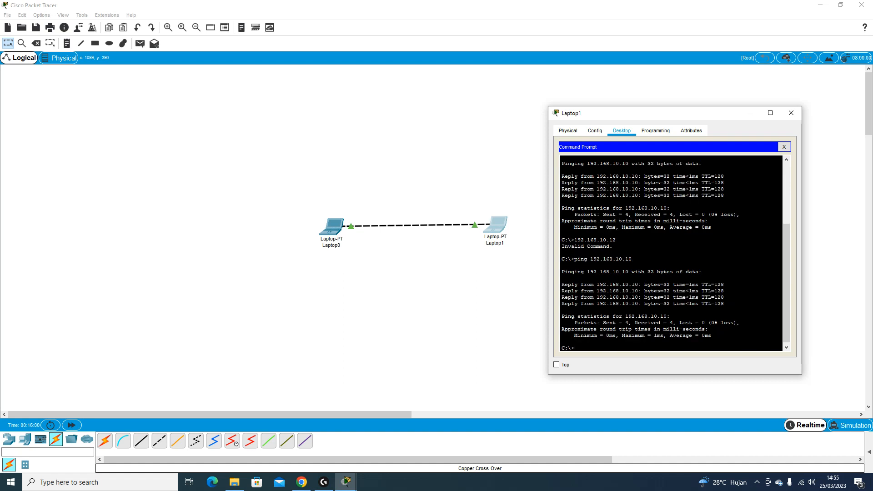
Step: Ping Laptop1's own address 192.168.10.11 from its command prompt, and close its device window
text(ping 192.168.1-0)
key(BackSpace)
text(0.11)
key(Return)
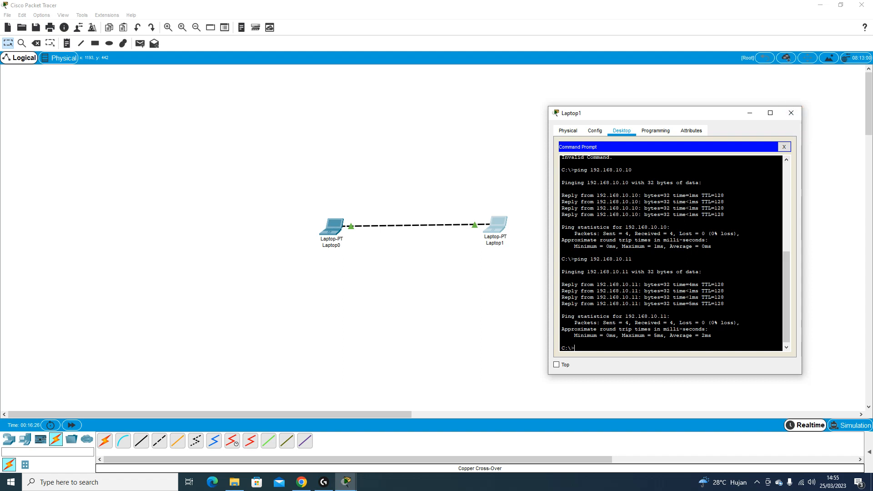
click(791, 112)
Step: Ping 192.168.10.11 from Laptop0's command prompt, shifting the device window clear of the laptop icons before closing it
click(331, 228)
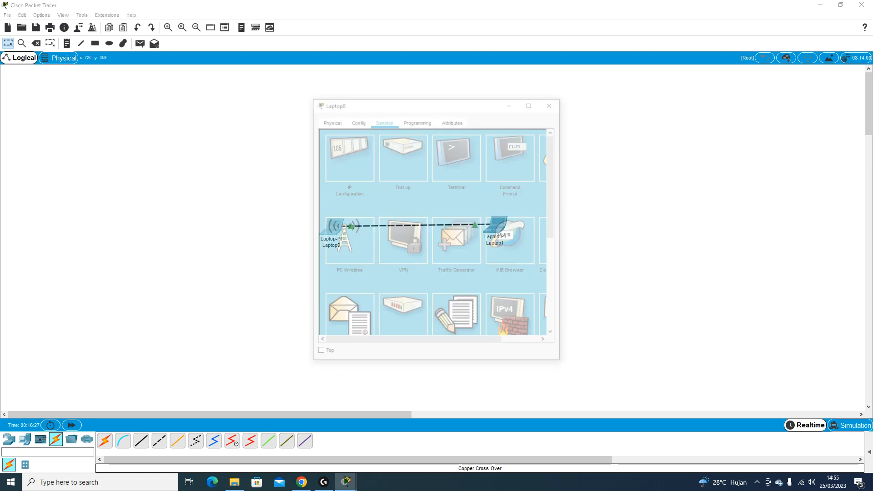
click(331, 228)
click(520, 209)
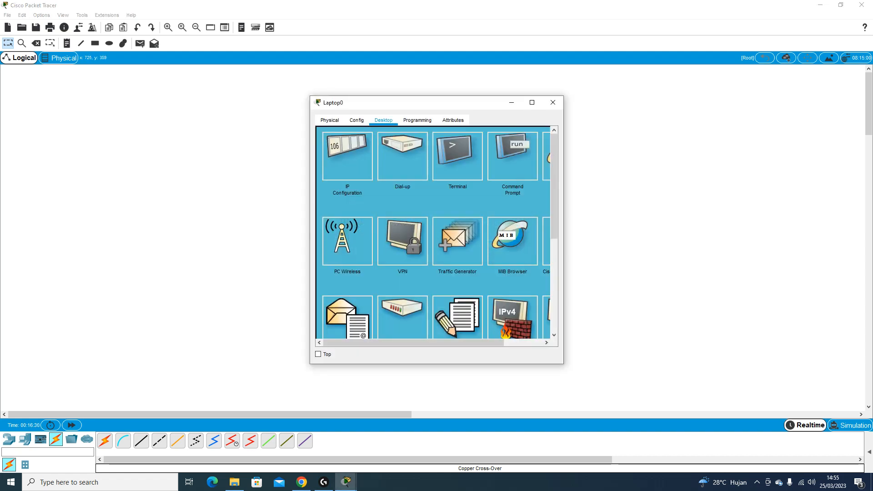
click(513, 154)
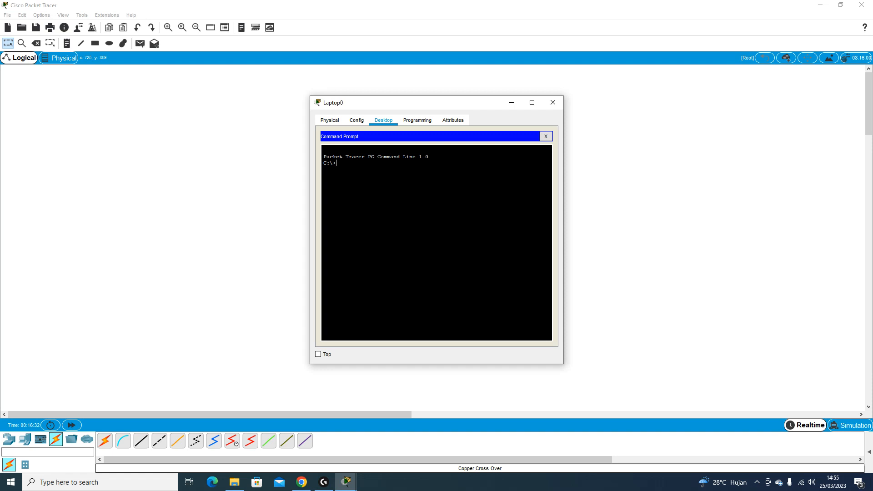
text(ping 192.168.10.11)
key(Return)
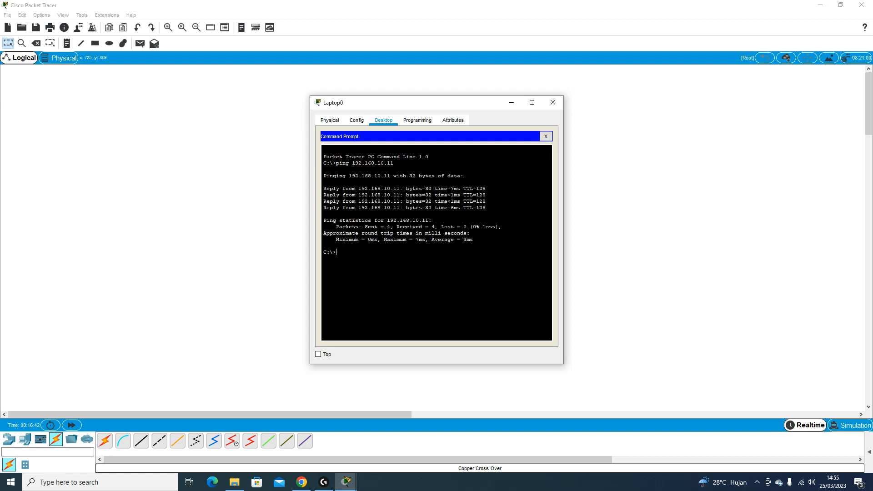
drag(410, 102, 689, 116)
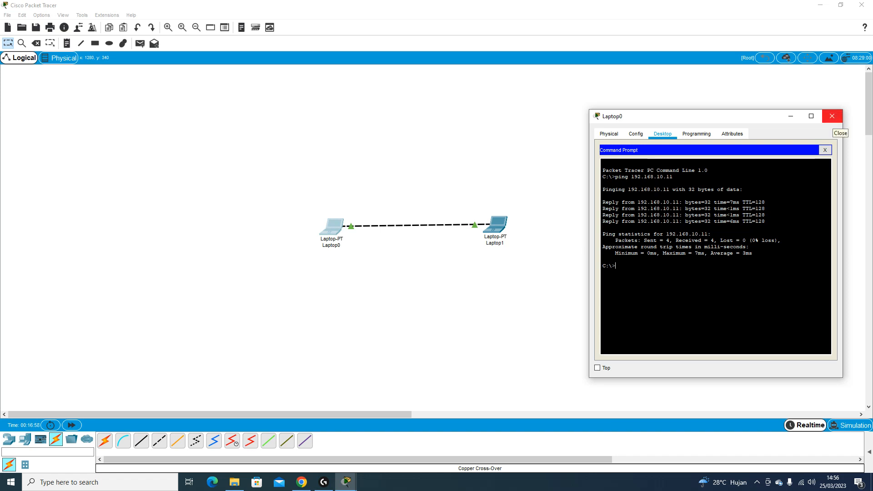
click(832, 117)
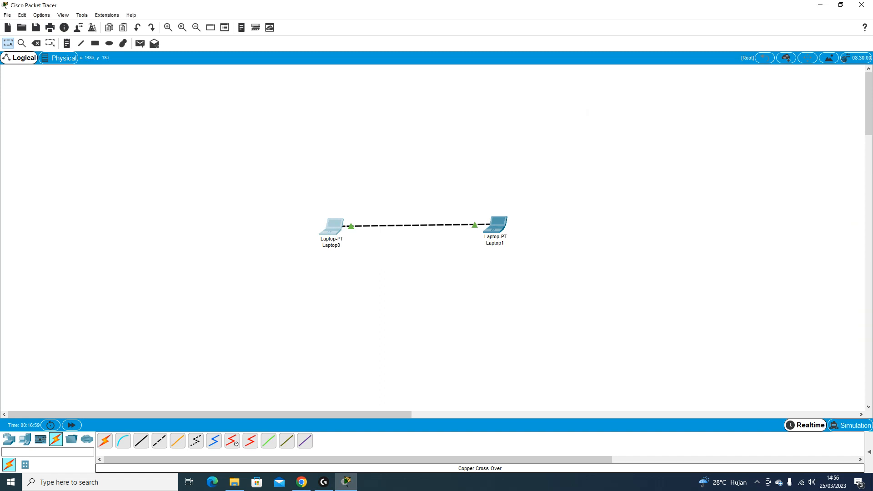